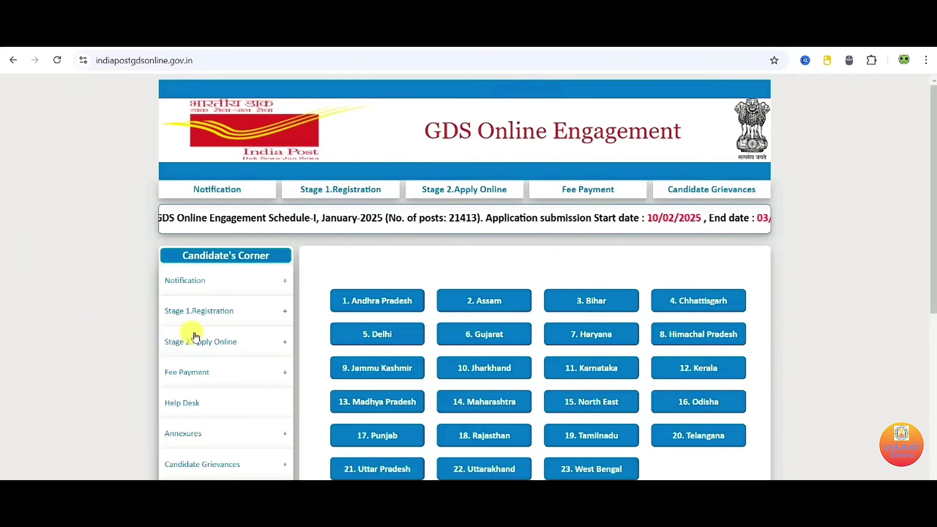
Step: Open the Stage 1 candidate registration form and look over its detail validation fields
{"action": "left_click", "coordinate": [205, 311]}
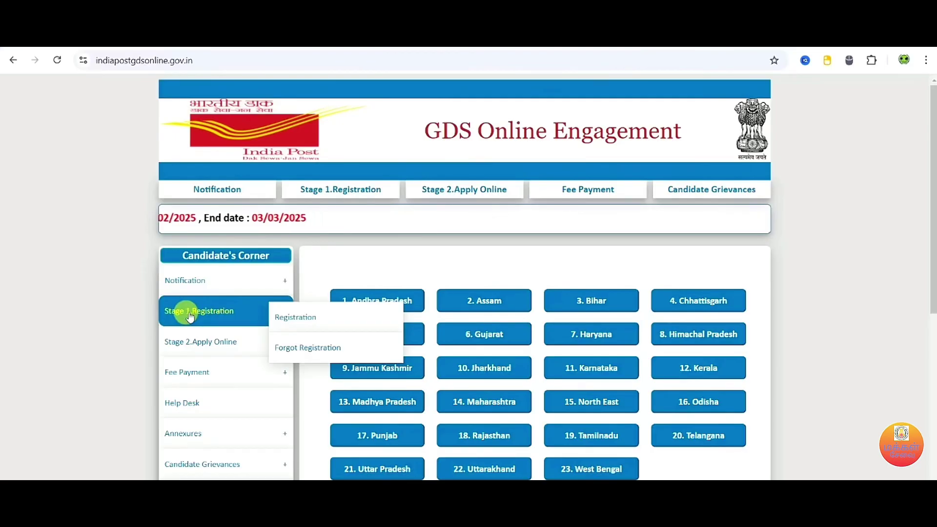
{"action": "left_click", "coordinate": [308, 320]}
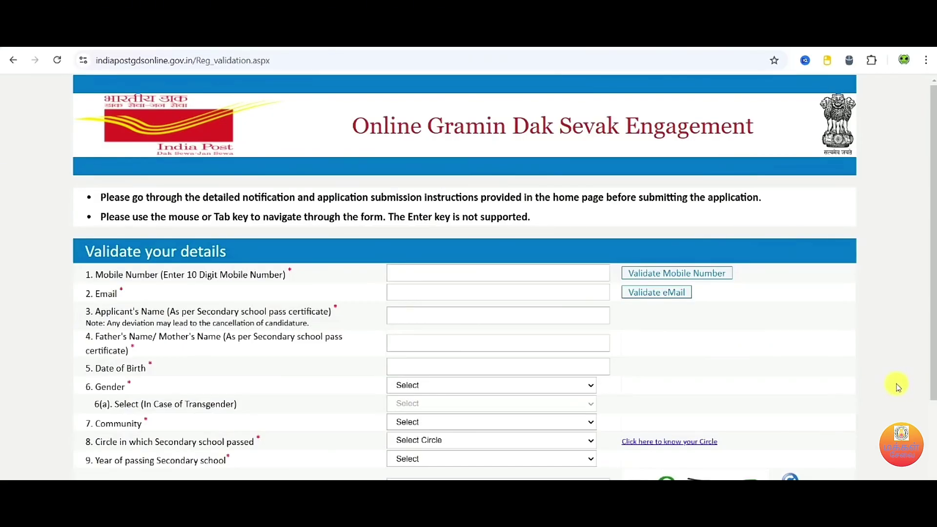
{"action": "scroll", "coordinate": [898, 387], "scroll_direction": "down", "scroll_amount": 3}
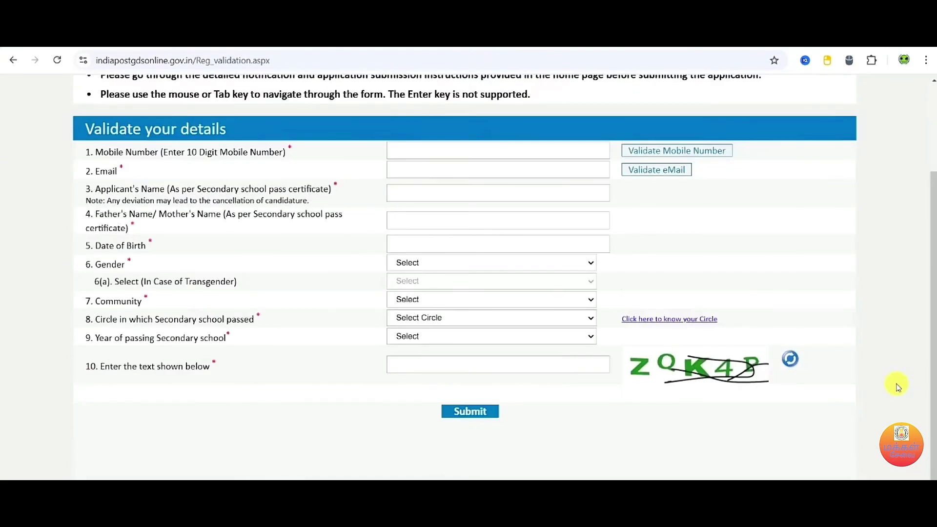
{"action": "scroll", "coordinate": [898, 387], "scroll_direction": "up", "scroll_amount": 1}
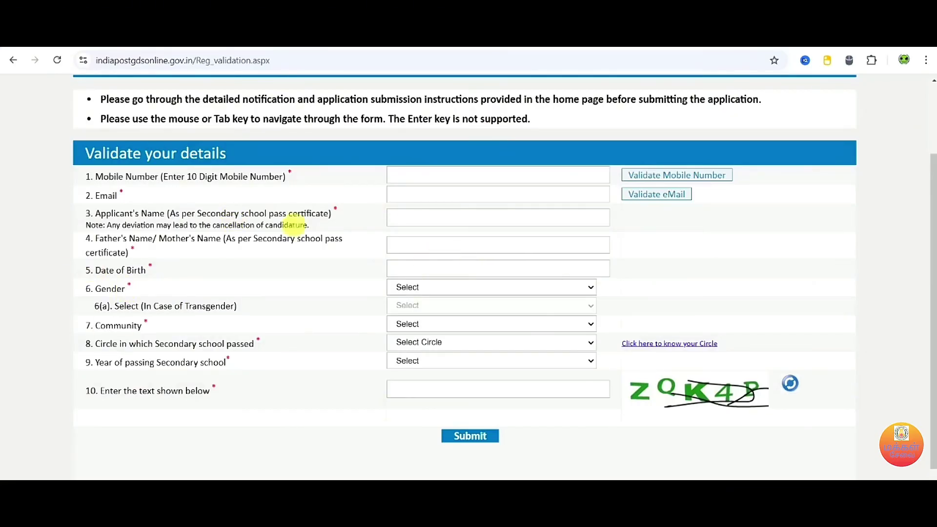
Step: Set the applicant's gender to Male and the community to OBC
{"action": "left_click", "coordinate": [434, 286]}
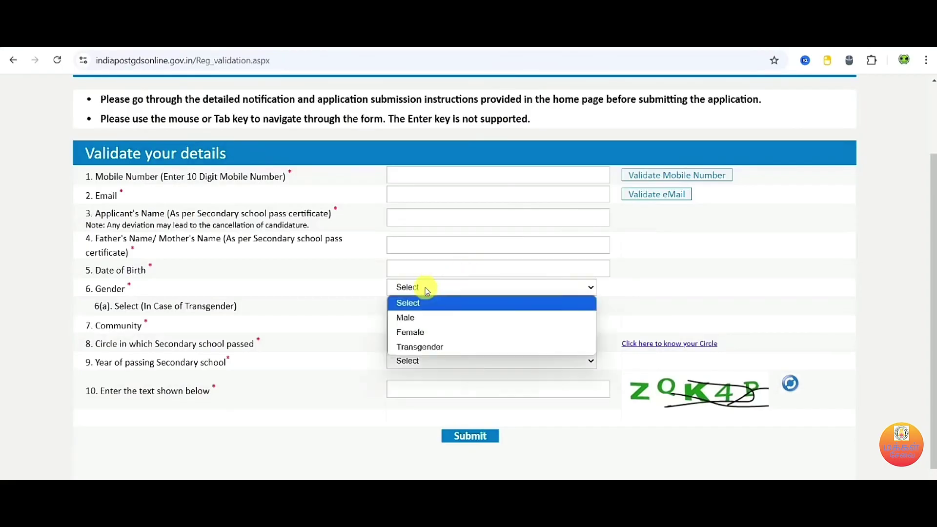
{"action": "left_click", "coordinate": [428, 322]}
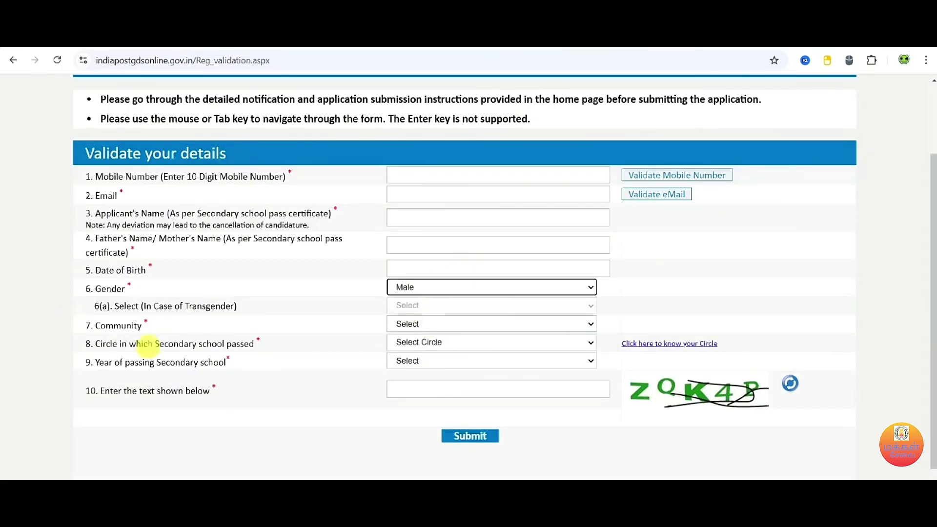
{"action": "left_click", "coordinate": [453, 325]}
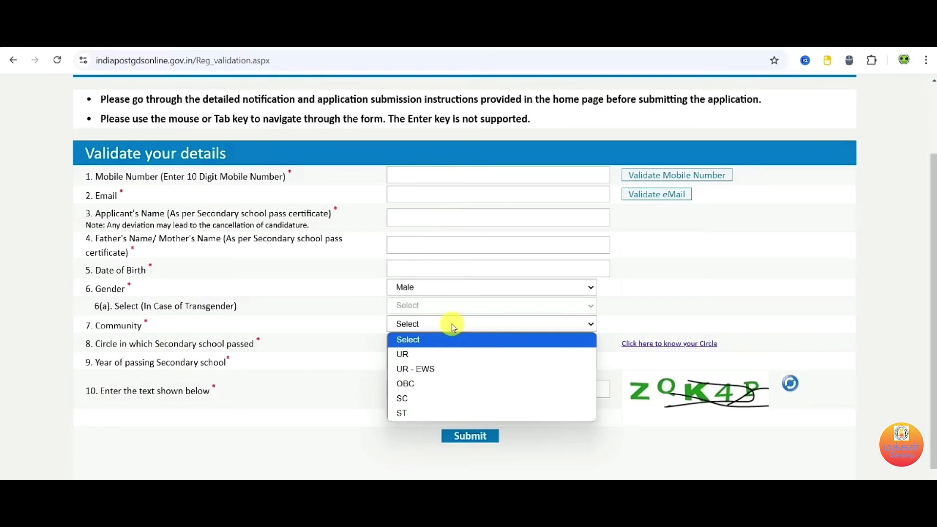
{"action": "left_click", "coordinate": [419, 385]}
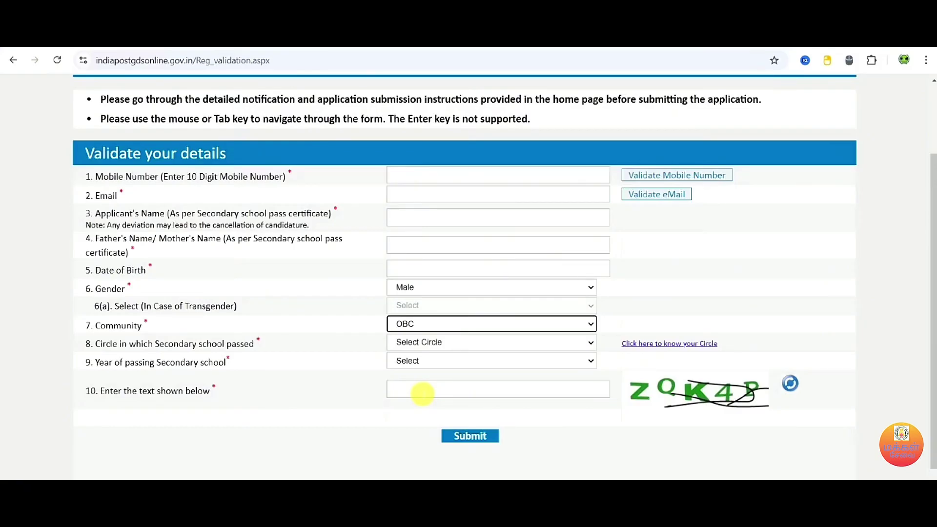
Step: Change the applicant's community to UR and set it back to OBC
{"action": "left_click", "coordinate": [423, 326]}
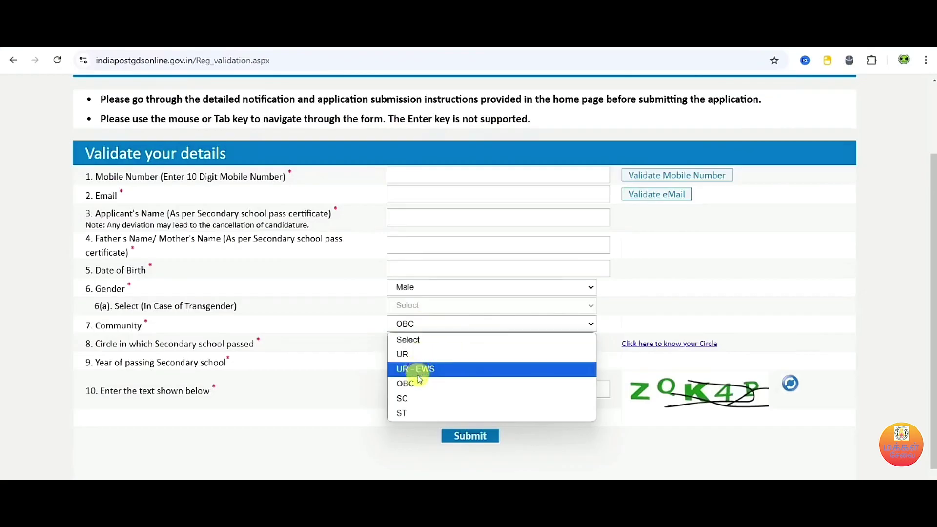
{"action": "left_click", "coordinate": [418, 383]}
{"action": "left_click", "coordinate": [427, 324]}
{"action": "left_click", "coordinate": [405, 353]}
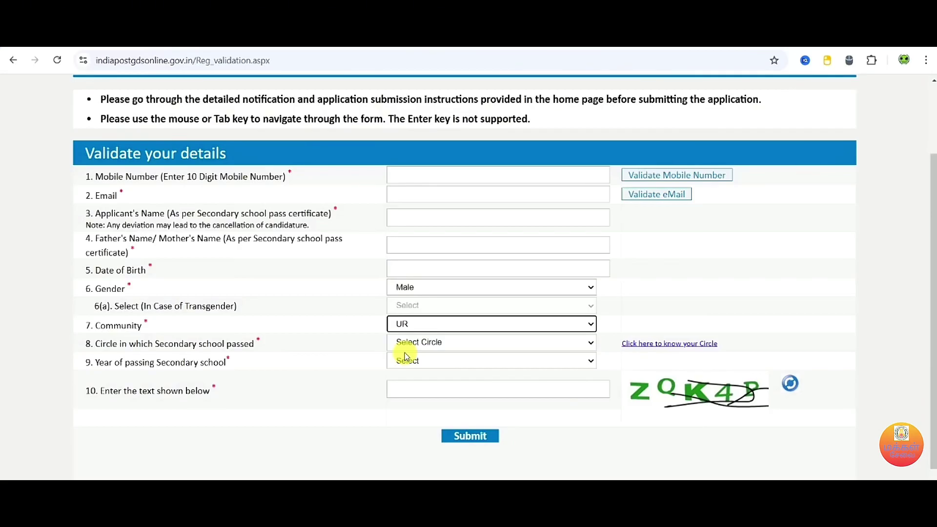
{"action": "left_click", "coordinate": [408, 326]}
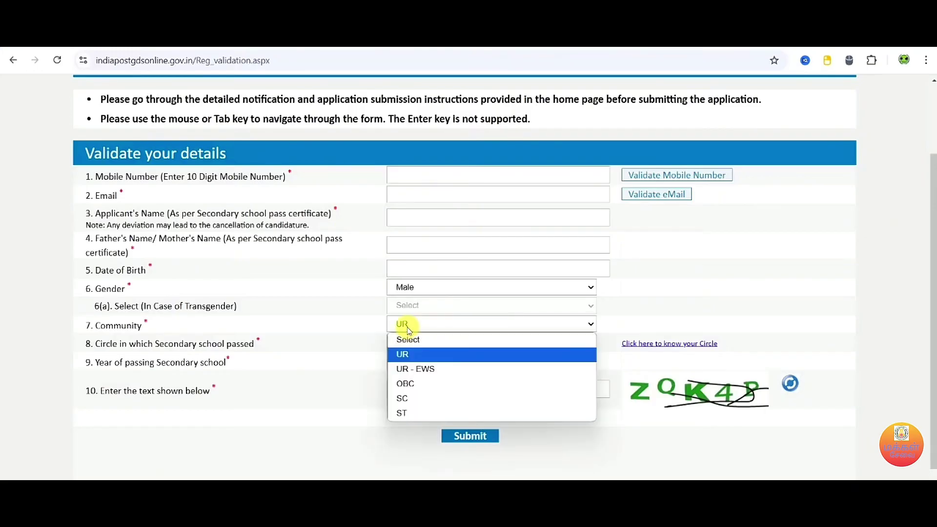
{"action": "left_click", "coordinate": [415, 391]}
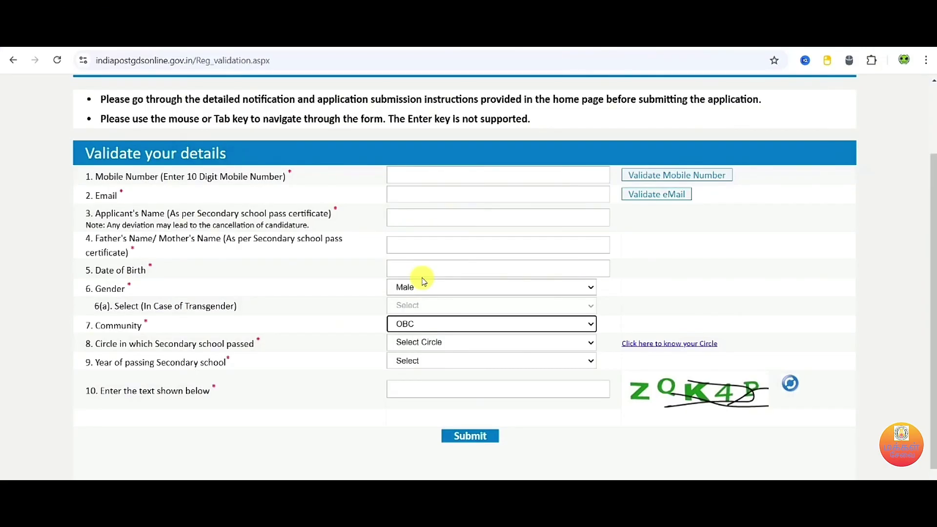
Step: Choose Tamilnadu as the circle in which secondary school was passed and 2019 as the passing year
{"action": "left_click", "coordinate": [439, 343]}
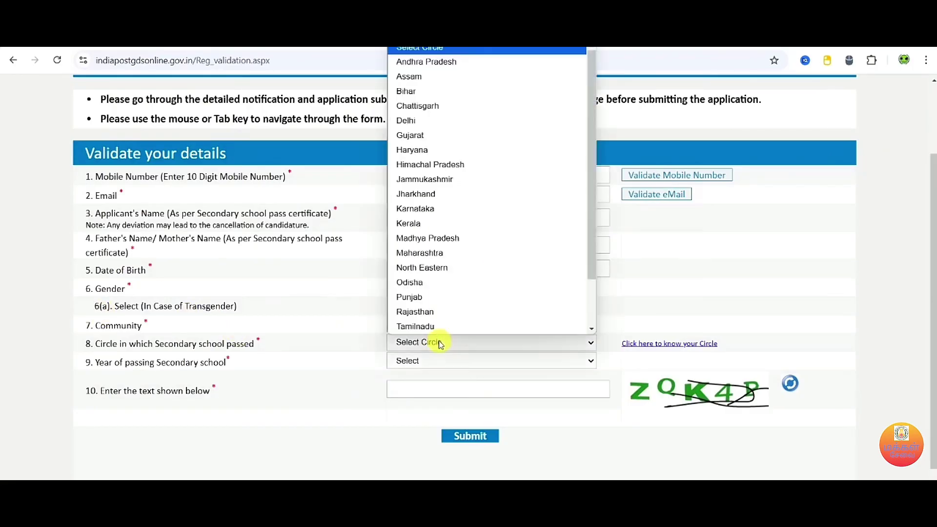
{"action": "left_click", "coordinate": [487, 327]}
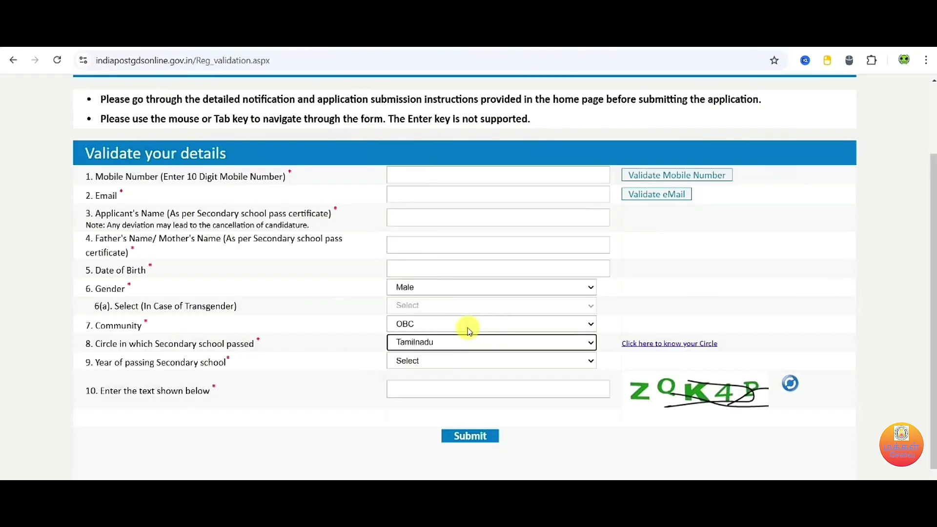
{"action": "left_click", "coordinate": [421, 361]}
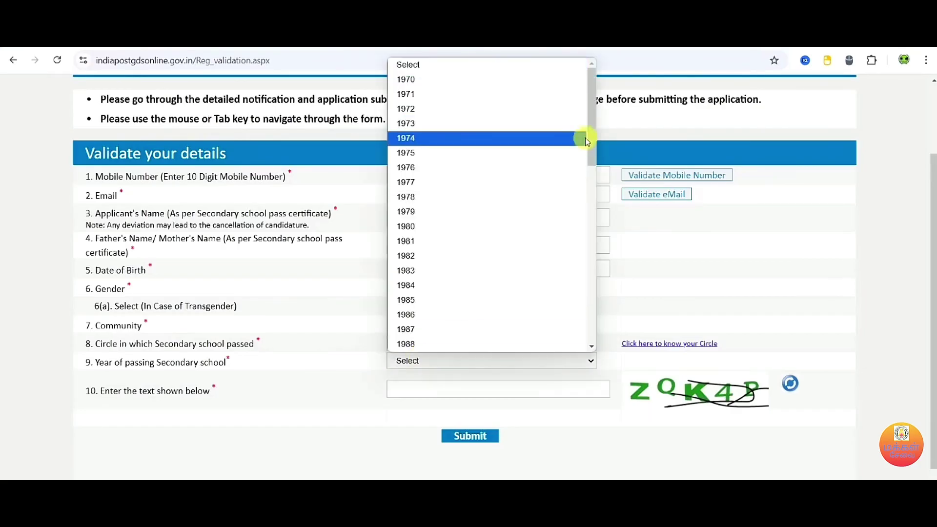
{"action": "left_click_drag", "start_coordinate": [591, 147], "coordinate": [592, 349]}
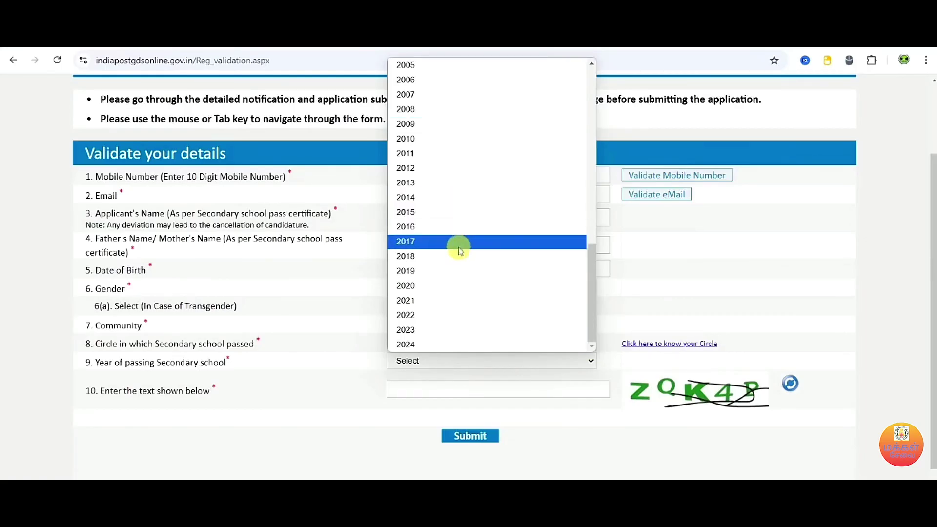
{"action": "left_click", "coordinate": [456, 270]}
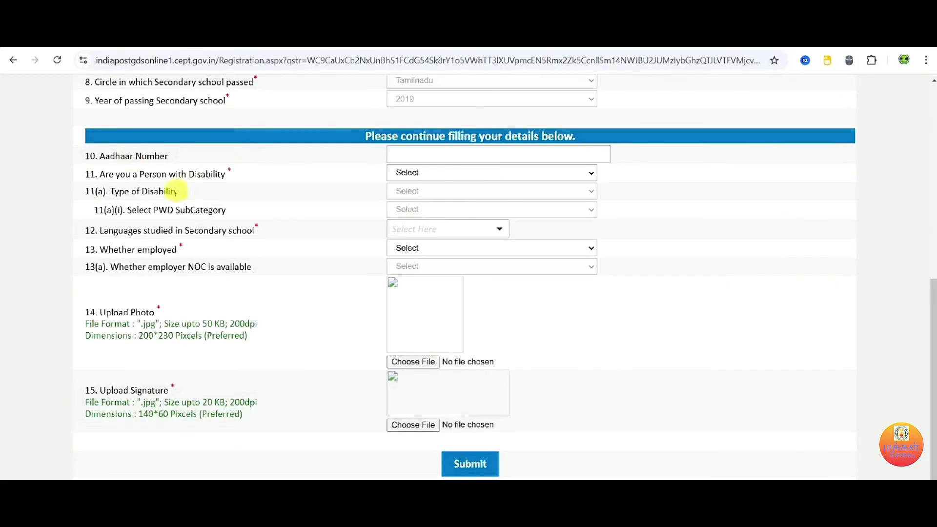
Step: Check the disability types offered for a Yes answer, and set the Person with Disability answer to No
{"action": "left_click", "coordinate": [433, 171]}
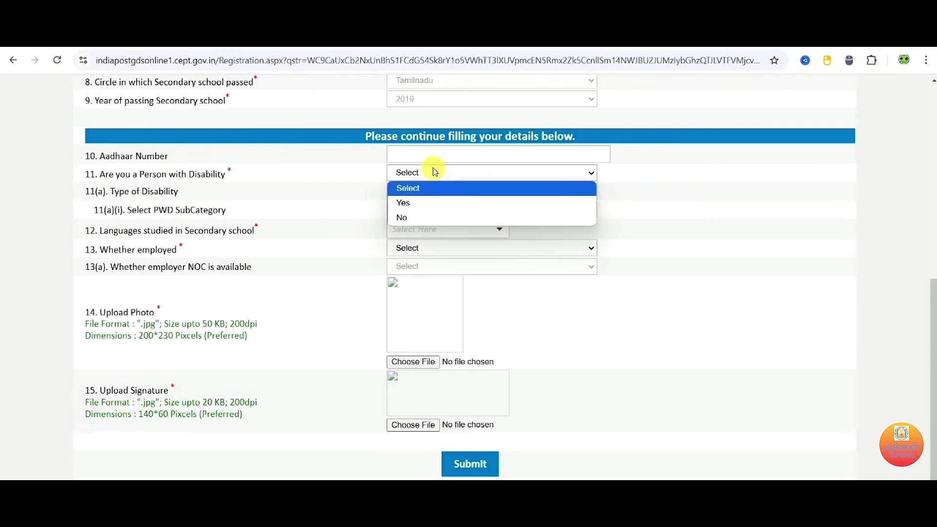
{"action": "left_click", "coordinate": [424, 209]}
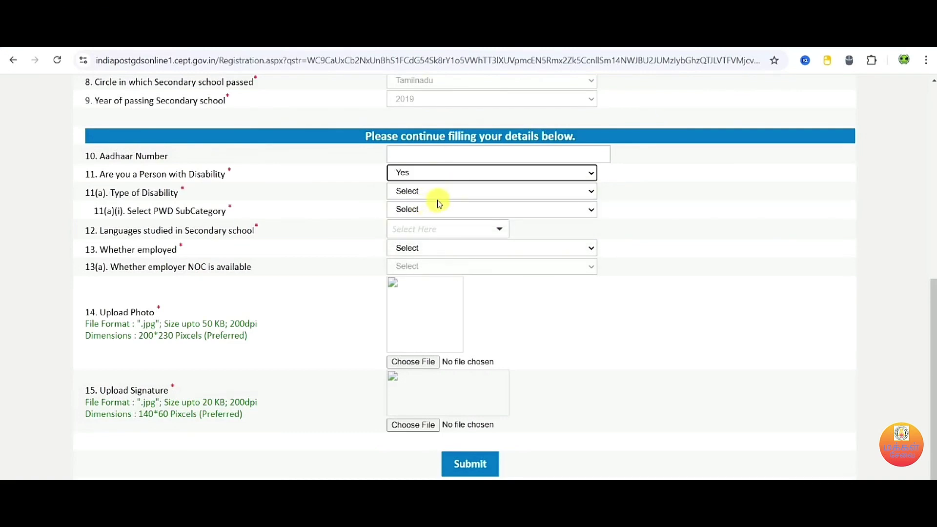
{"action": "left_click", "coordinate": [455, 195]}
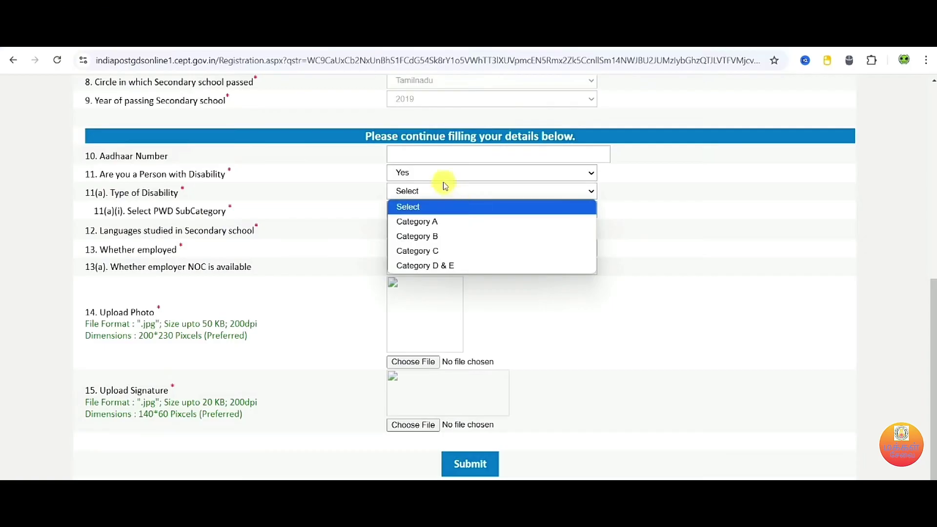
{"action": "left_click", "coordinate": [443, 176]}
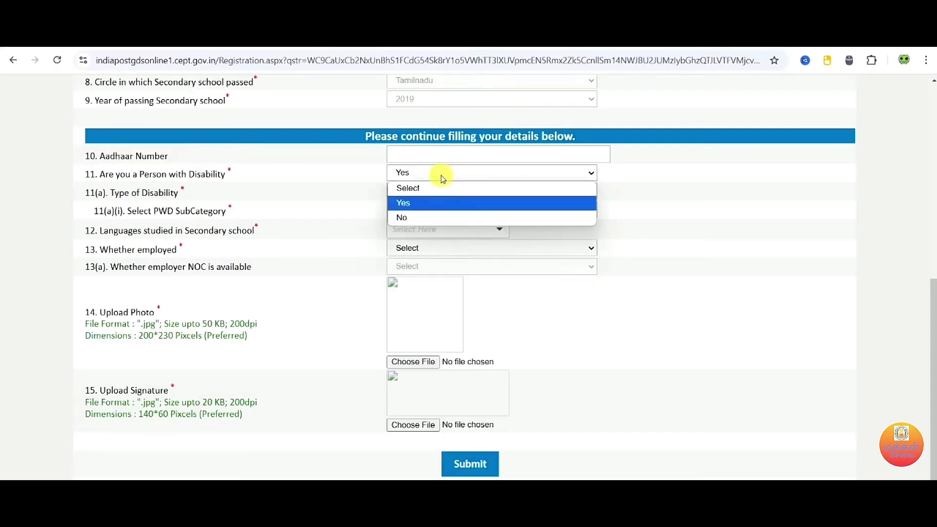
{"action": "left_click", "coordinate": [430, 216]}
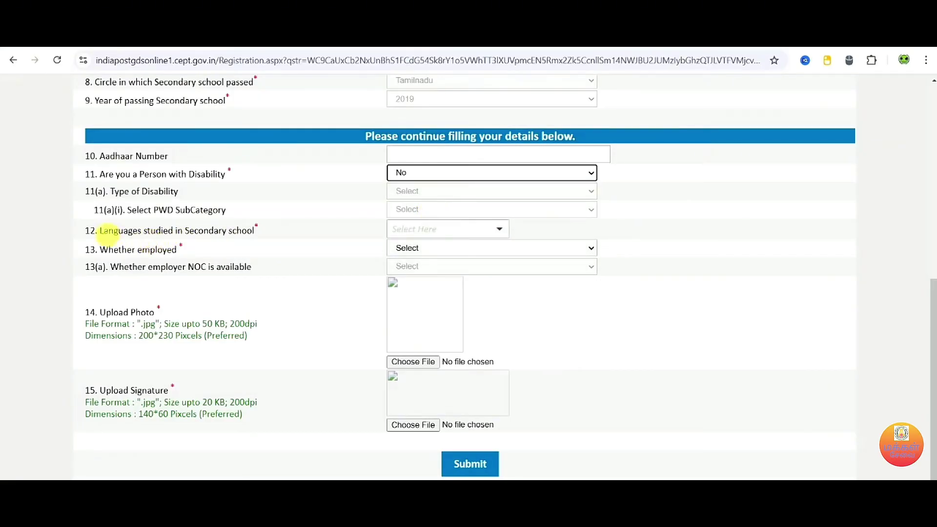
Step: Choose Tamil as the language studied in secondary school and confirm the selection
{"action": "left_click", "coordinate": [432, 232]}
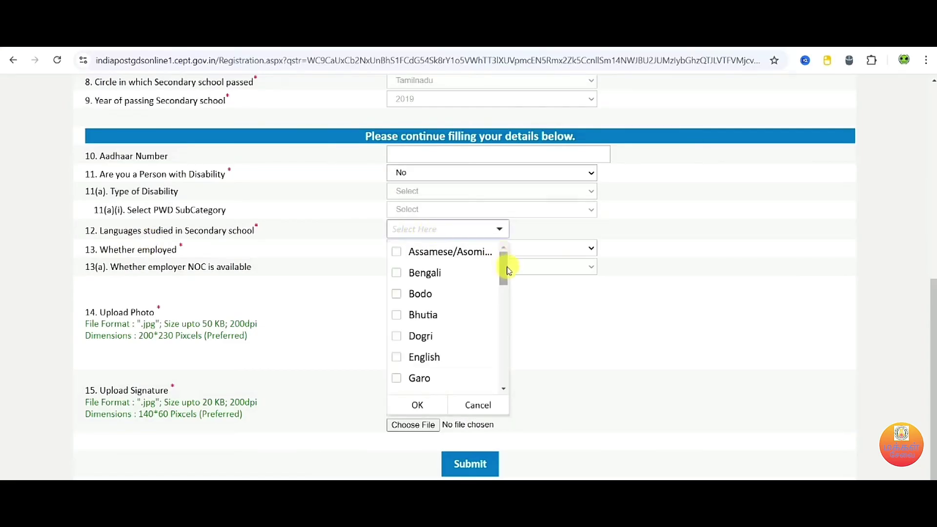
{"action": "left_click_drag", "start_coordinate": [508, 269], "coordinate": [503, 372]}
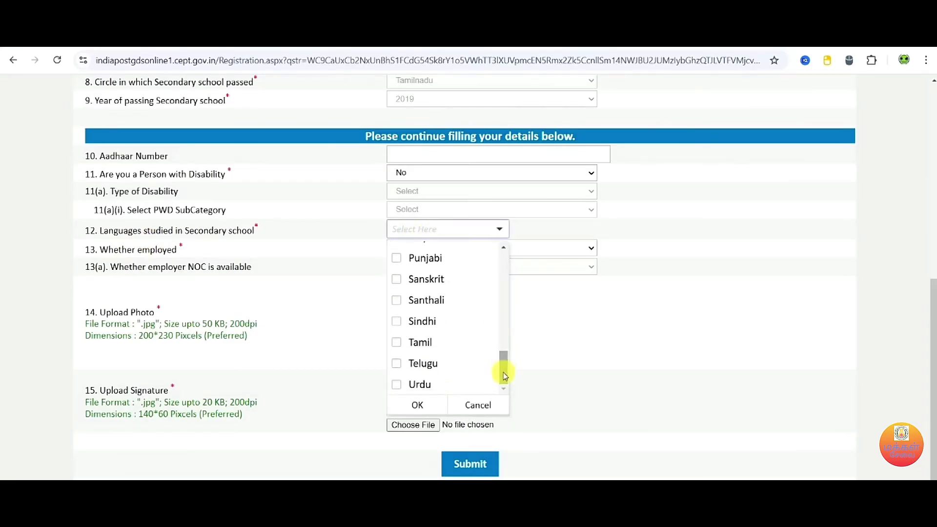
{"action": "left_click", "coordinate": [412, 345]}
{"action": "left_click_drag", "start_coordinate": [505, 372], "coordinate": [509, 311]}
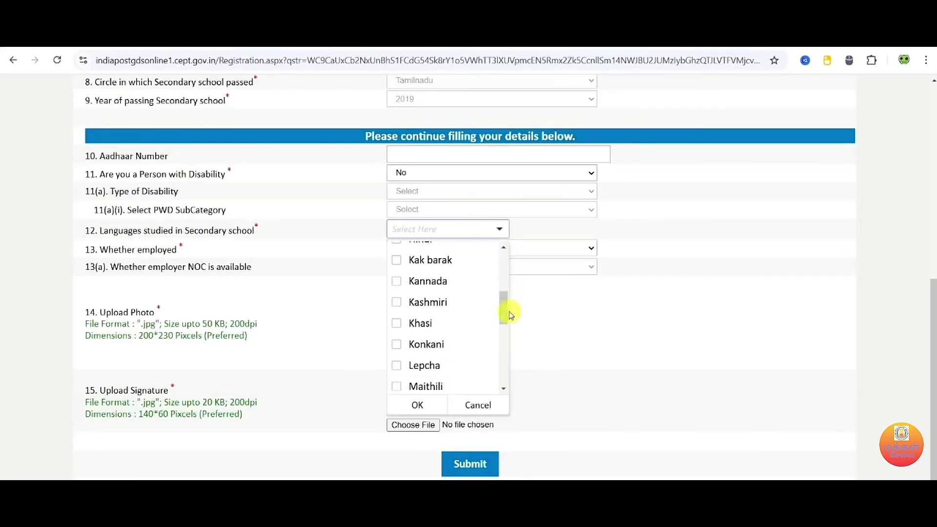
{"action": "left_click", "coordinate": [429, 405]}
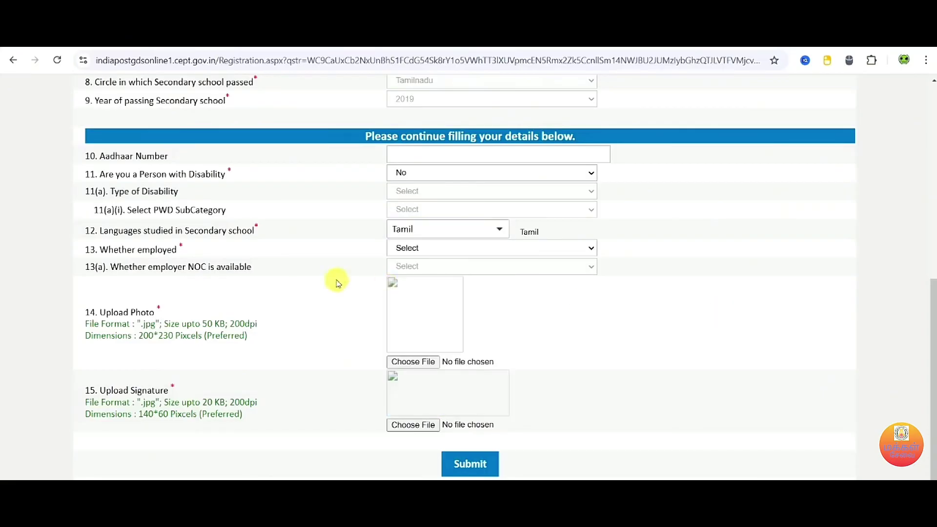
Step: Set the employed answer to Yes and the employer NOC availability to Yes
{"action": "left_click", "coordinate": [418, 250]}
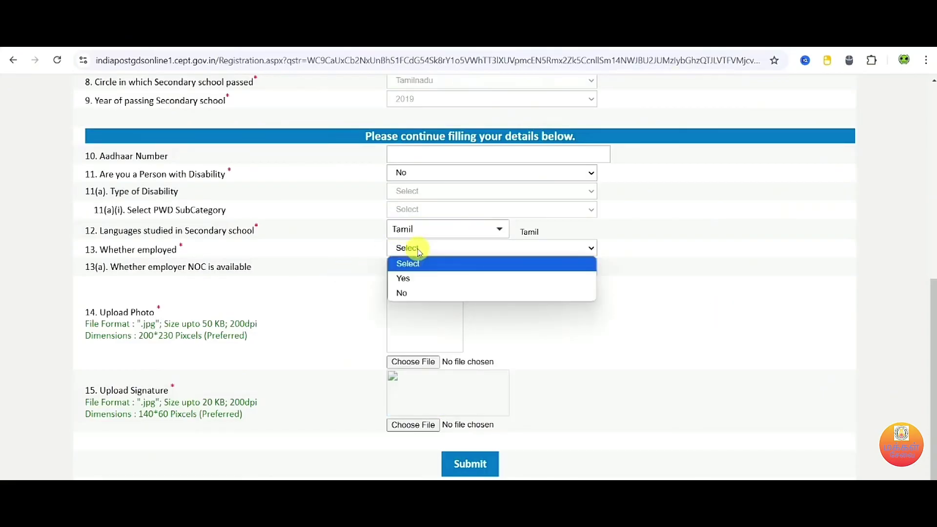
{"action": "left_click", "coordinate": [418, 279]}
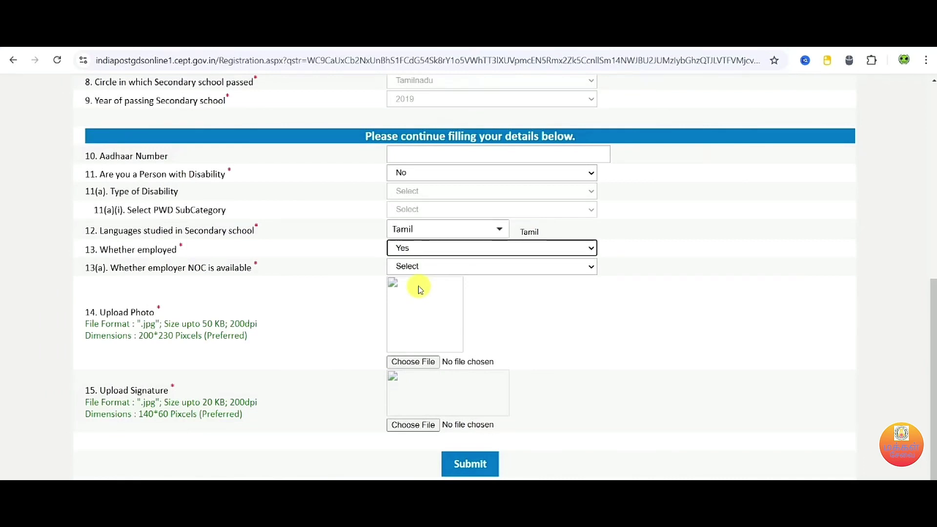
{"action": "left_click", "coordinate": [436, 268]}
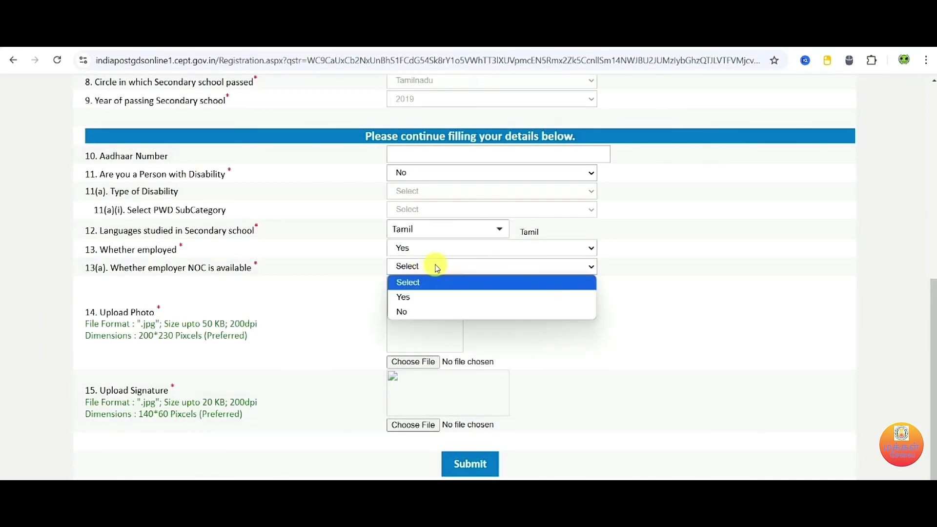
{"action": "left_click", "coordinate": [420, 298]}
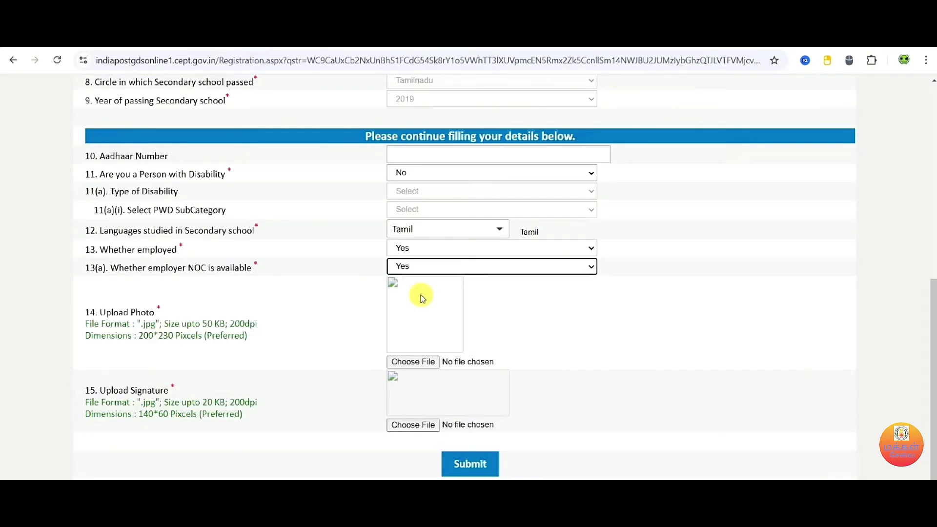
Step: Set the employed answer to No
{"action": "left_click", "coordinate": [440, 253]}
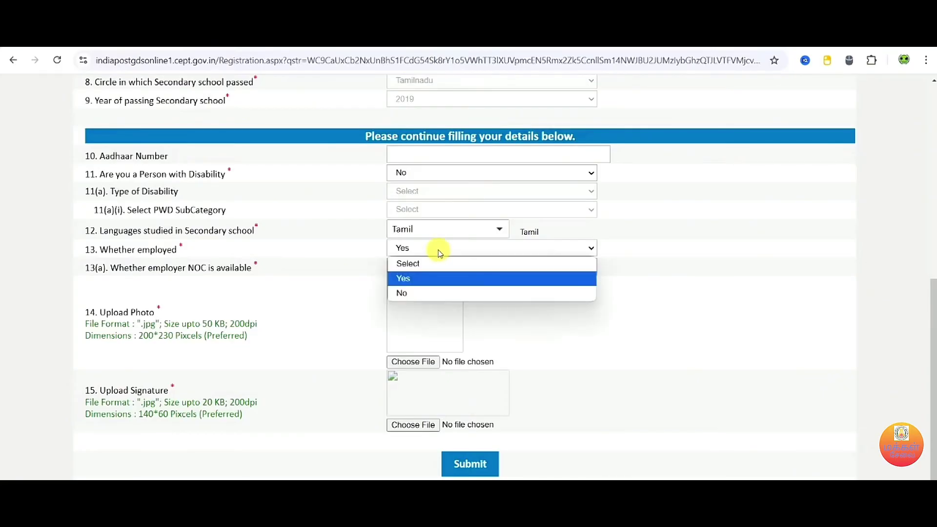
{"action": "left_click", "coordinate": [426, 293]}
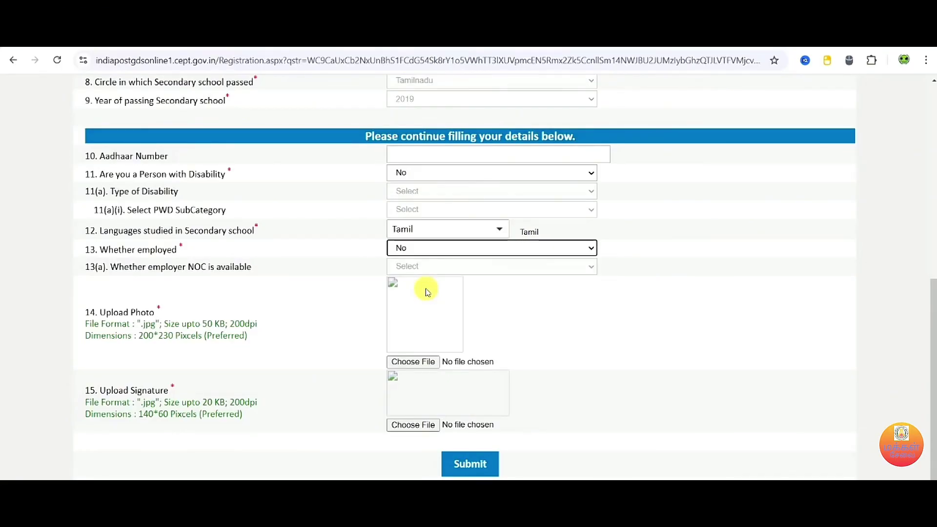
{"action": "left_click", "coordinate": [554, 339]}
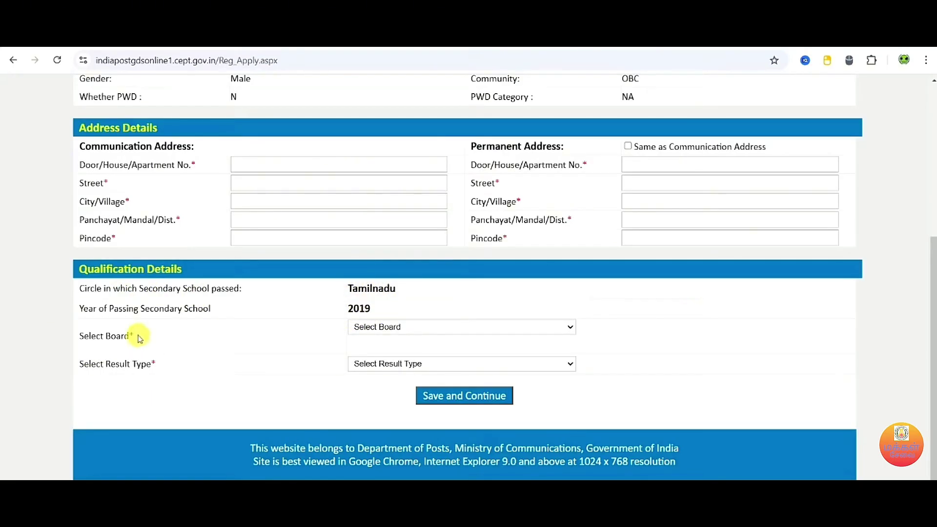
Step: Choose State Board of School Examinations, Tamilnadu (without optional Language from March 2016) as the secondary school board
{"action": "left_click", "coordinate": [393, 329]}
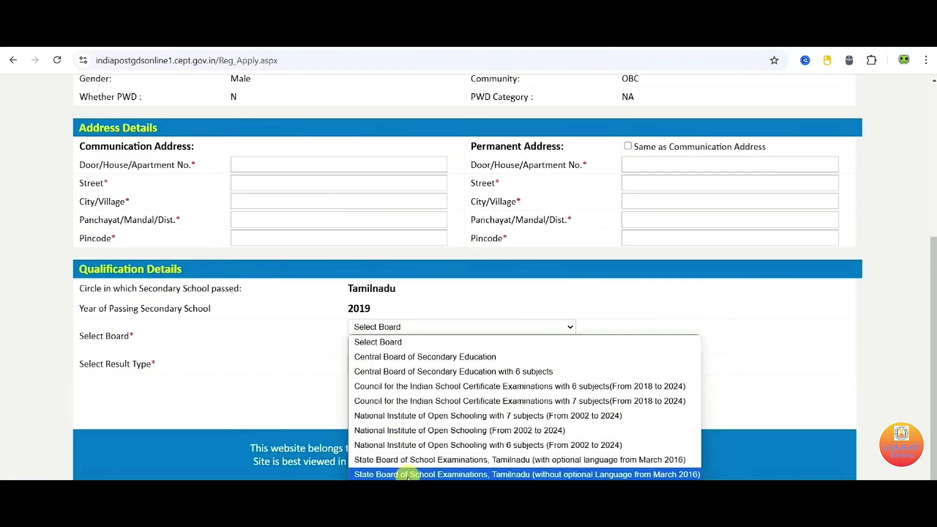
{"action": "left_click", "coordinate": [475, 474]}
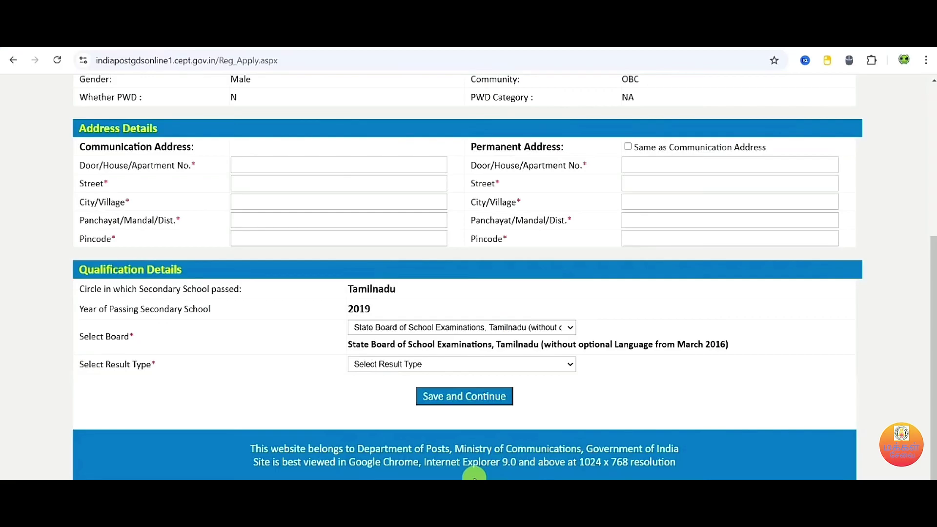
Step: Set the result type to Marks and enter 90 as the English mark
{"action": "left_click", "coordinate": [400, 365]}
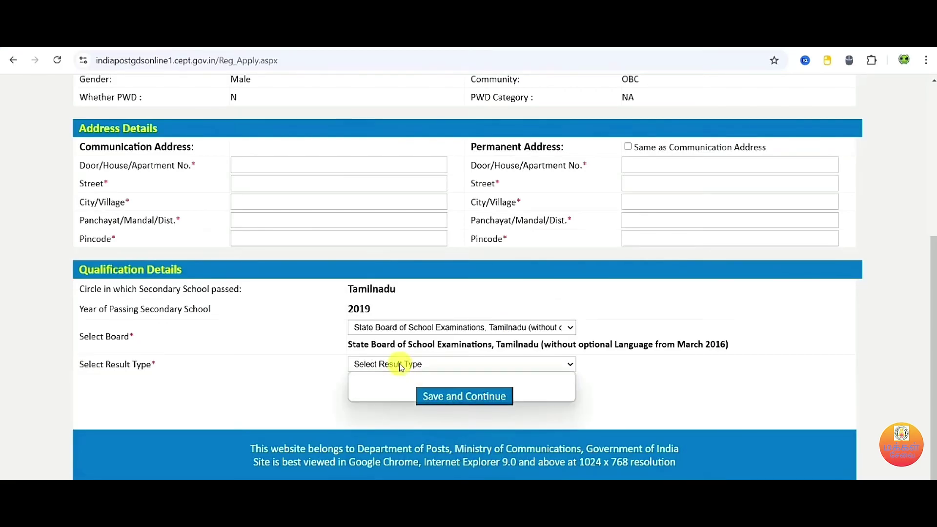
{"action": "left_click", "coordinate": [370, 392]}
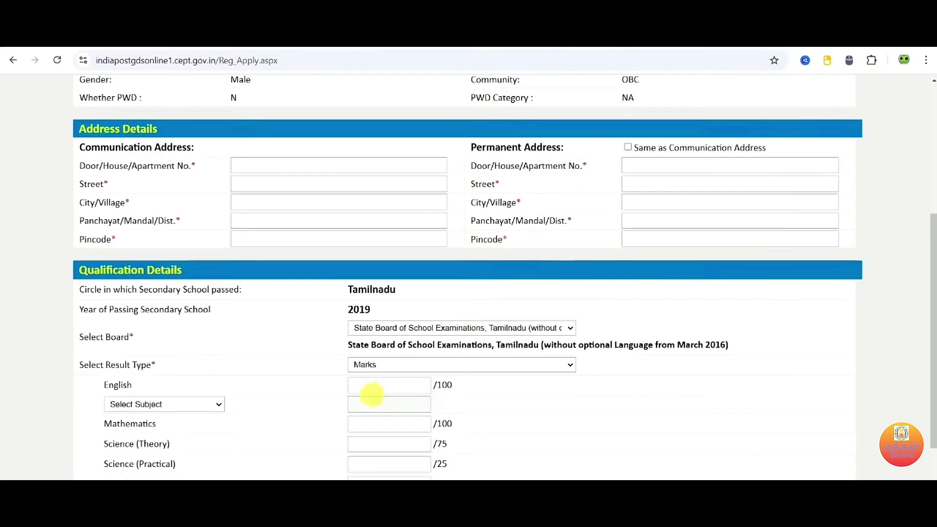
{"action": "scroll", "coordinate": [568, 424], "scroll_direction": "down", "scroll_amount": 3}
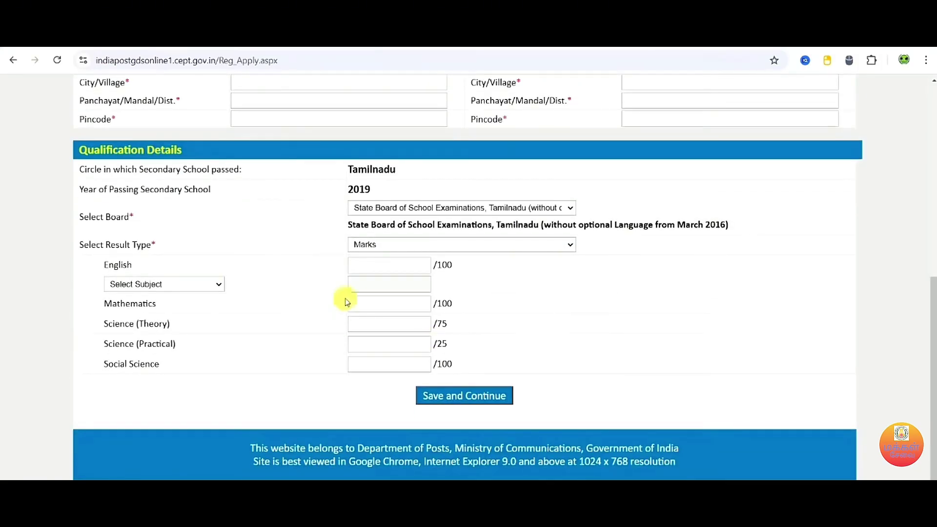
{"action": "left_click", "coordinate": [387, 264]}
{"action": "type", "text": "90"}
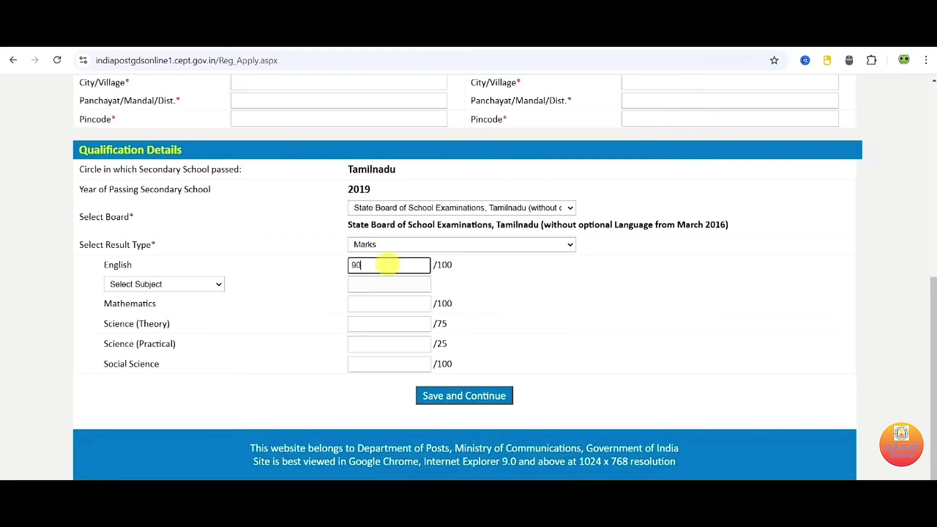
Step: Choose Tamil as the language subject and enter 80 as its mark
{"action": "left_click", "coordinate": [192, 283]}
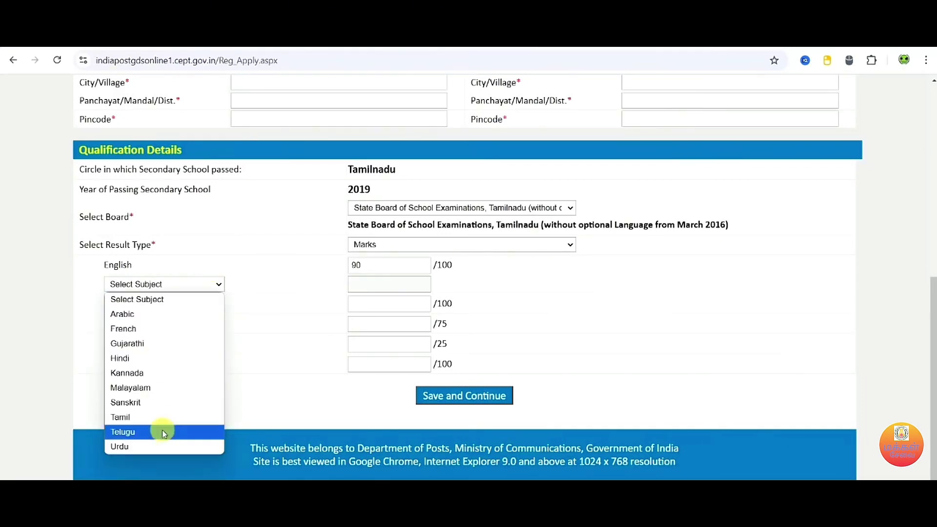
{"action": "left_click", "coordinate": [155, 417]}
{"action": "left_click", "coordinate": [369, 289]}
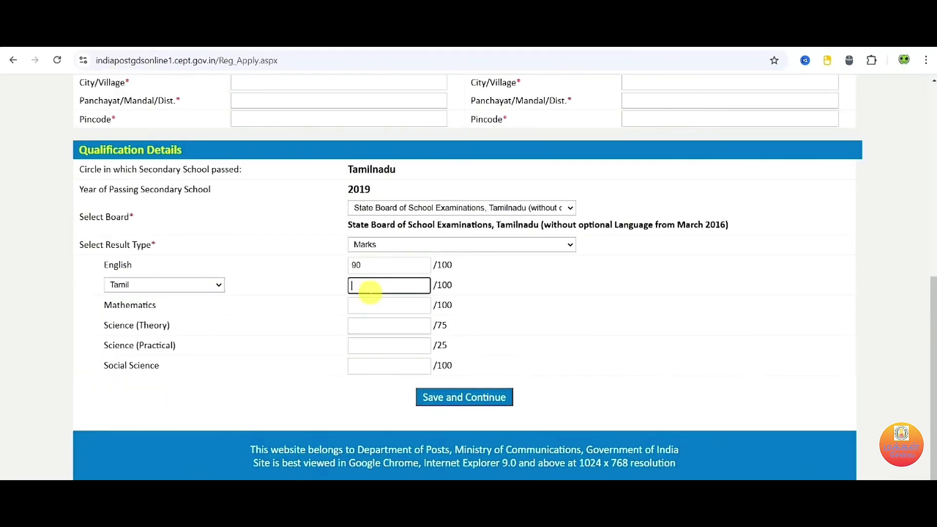
{"action": "type", "text": "80"}
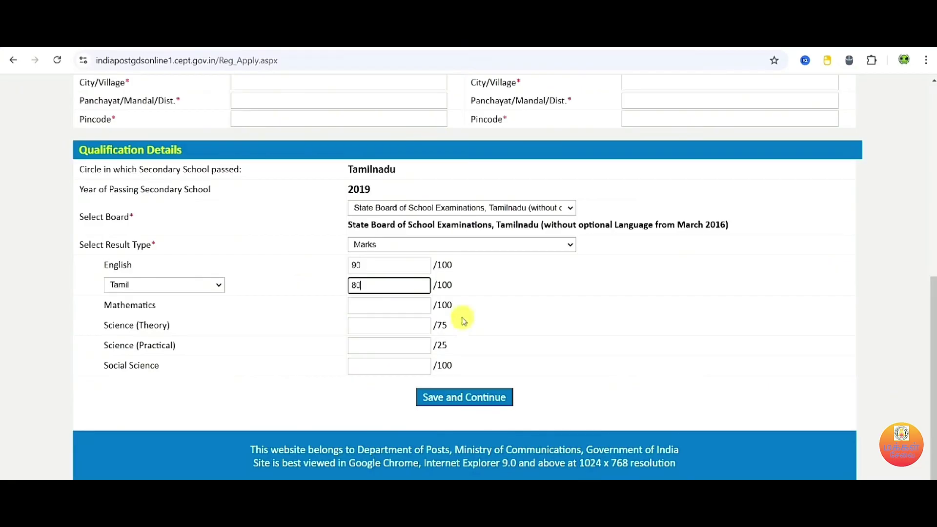
{"action": "left_click", "coordinate": [399, 312]}
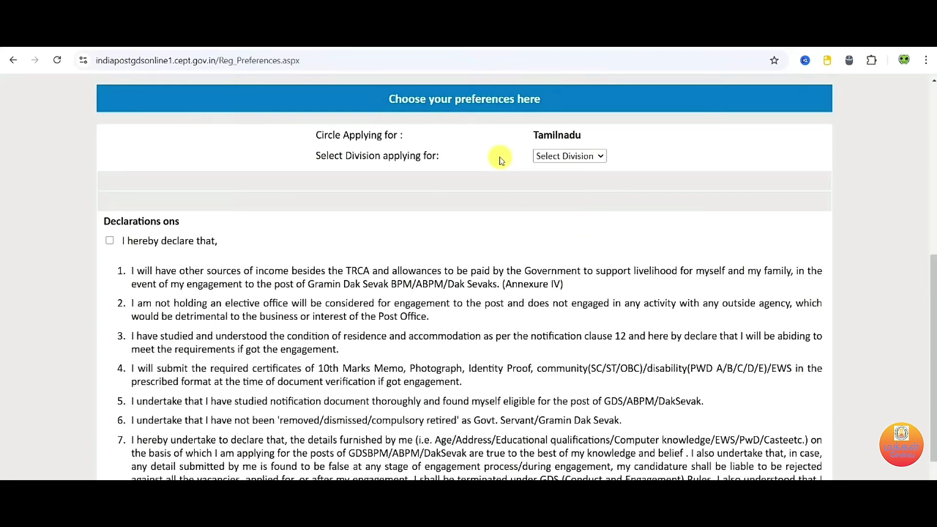
Step: Choose Tiruvannamalai Division as the division applied for
{"action": "left_click", "coordinate": [559, 156]}
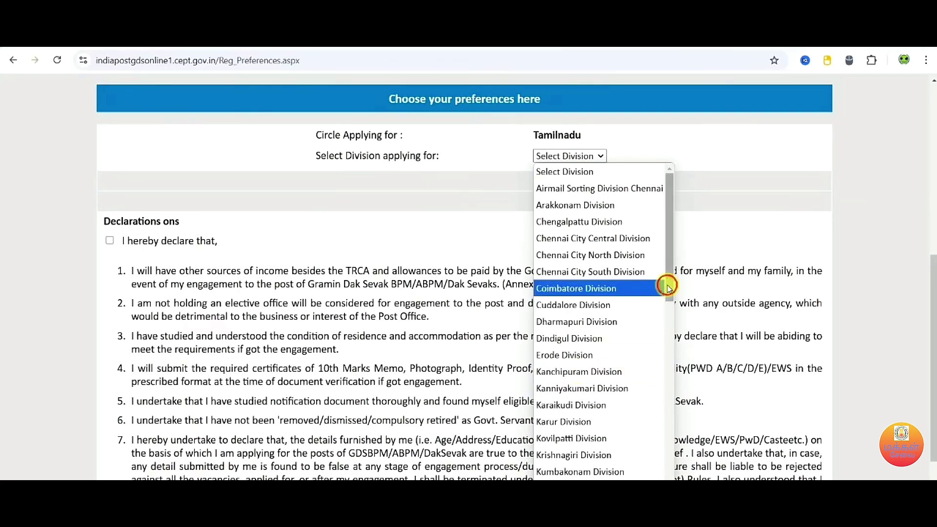
{"action": "left_click_drag", "start_coordinate": [666, 287], "coordinate": [666, 474]}
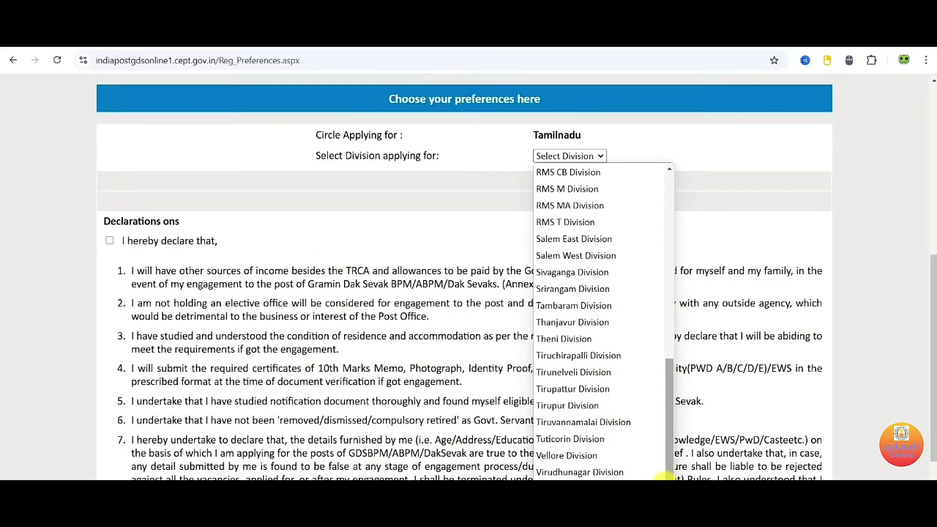
{"action": "left_click", "coordinate": [614, 422]}
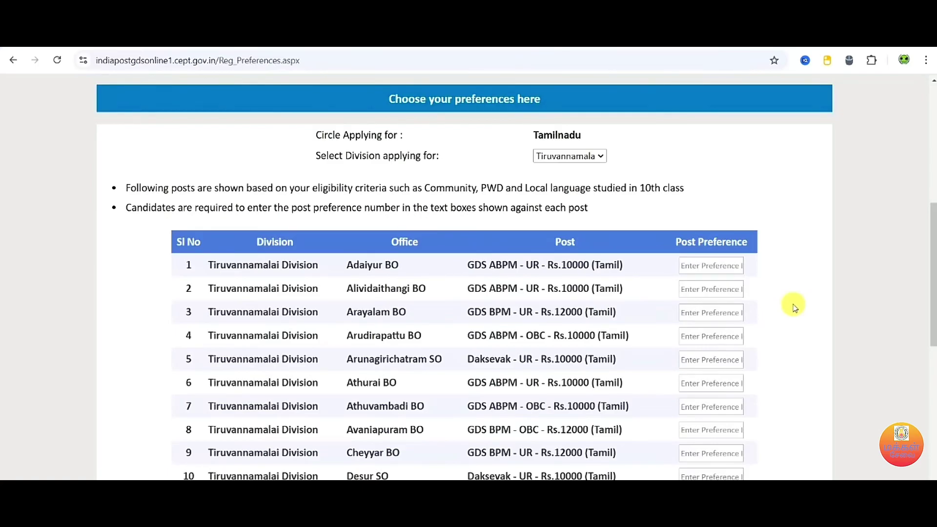
Step: View the last page of the division's eligible posts and return to page 1
{"action": "scroll", "coordinate": [793, 307], "scroll_direction": "down", "scroll_amount": 3}
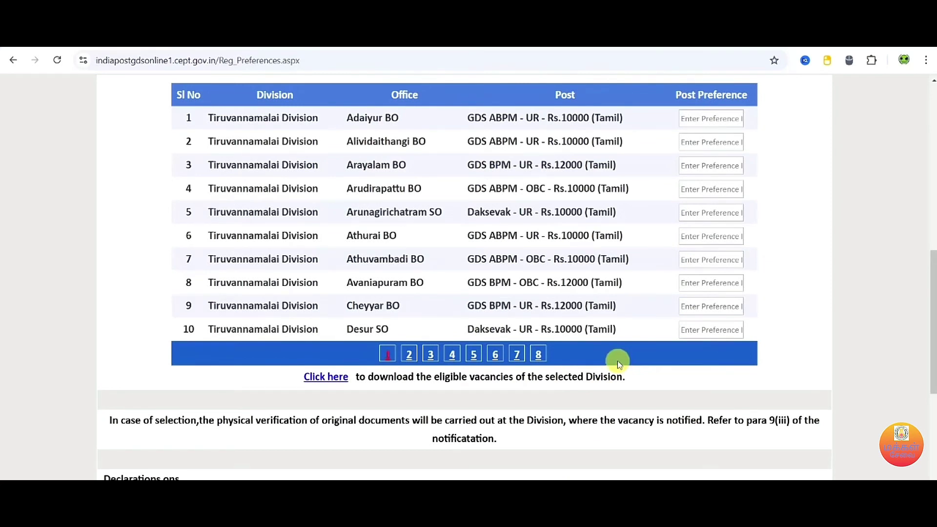
{"action": "left_click", "coordinate": [538, 358]}
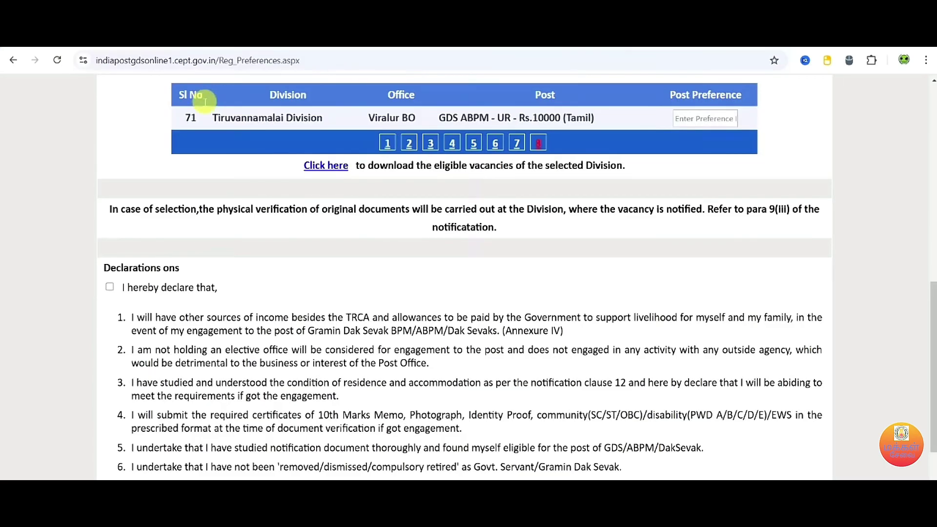
{"action": "left_click", "coordinate": [387, 143]}
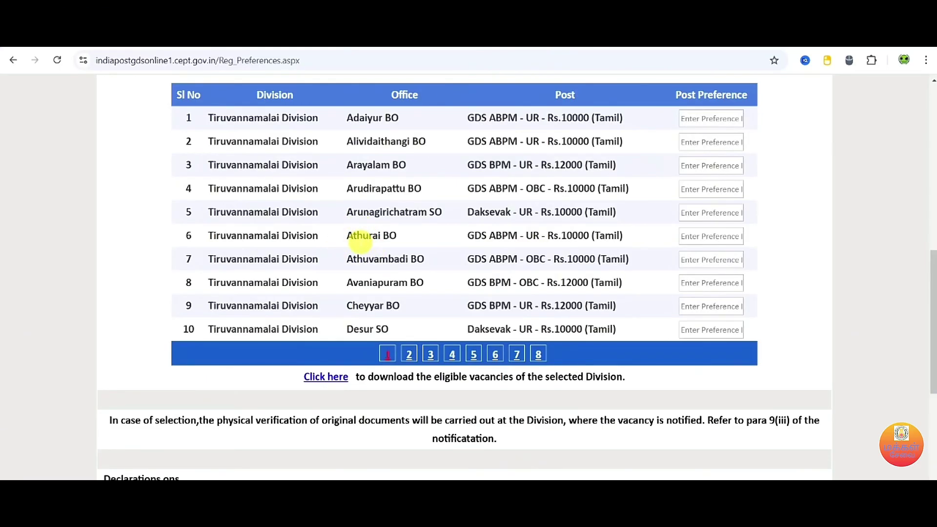
Step: Enter post preference 1 for Athurai BO and 2 for Desur SO
{"action": "left_click", "coordinate": [727, 237]}
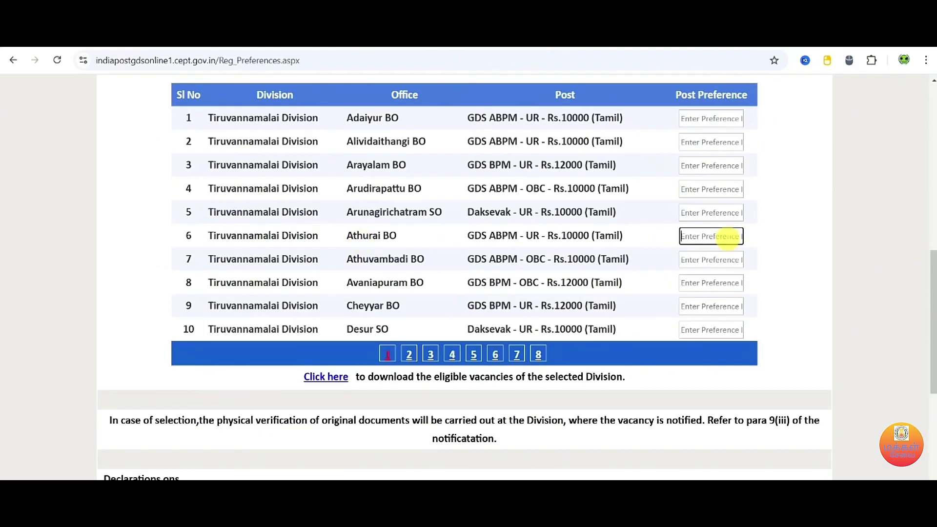
{"action": "type", "text": "1"}
{"action": "left_click", "coordinate": [762, 271]}
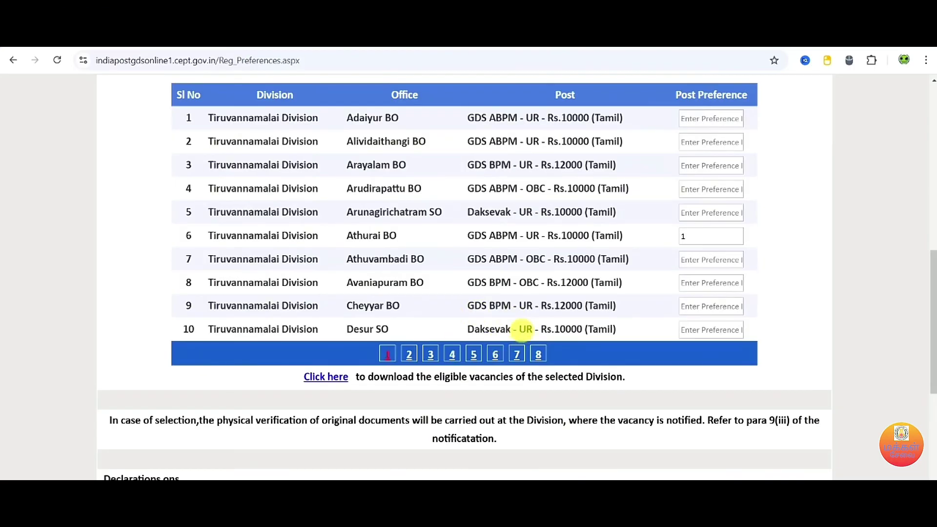
{"action": "left_click", "coordinate": [698, 330]}
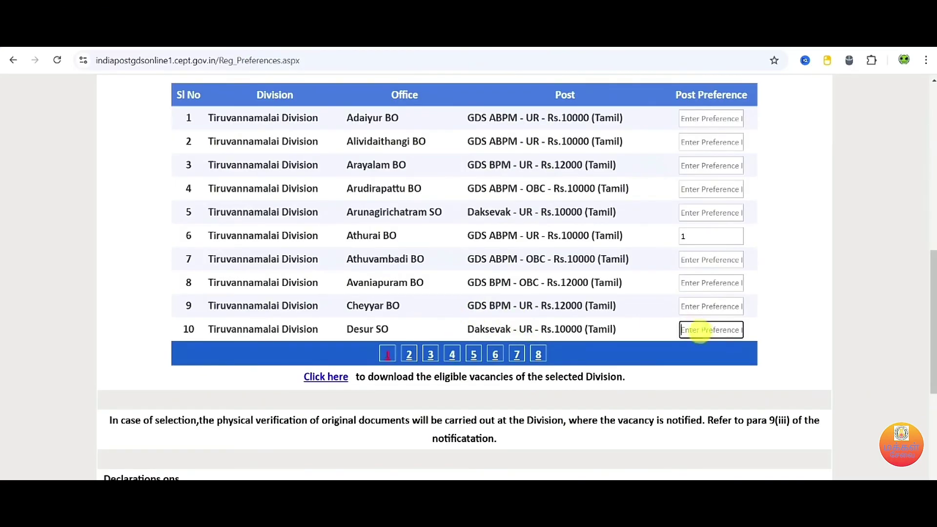
{"action": "type", "text": "2"}
{"action": "left_click", "coordinate": [786, 341]}
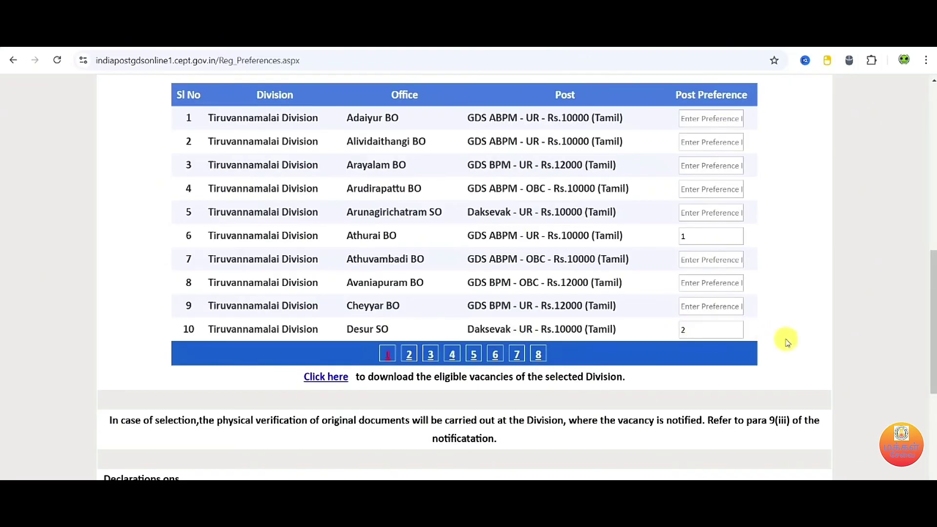
Step: Enter post preference 3 for Adaiyur BO, 5 for Arayalam BO and 8 for Arunagirichatram SO
{"action": "left_click", "coordinate": [717, 119]}
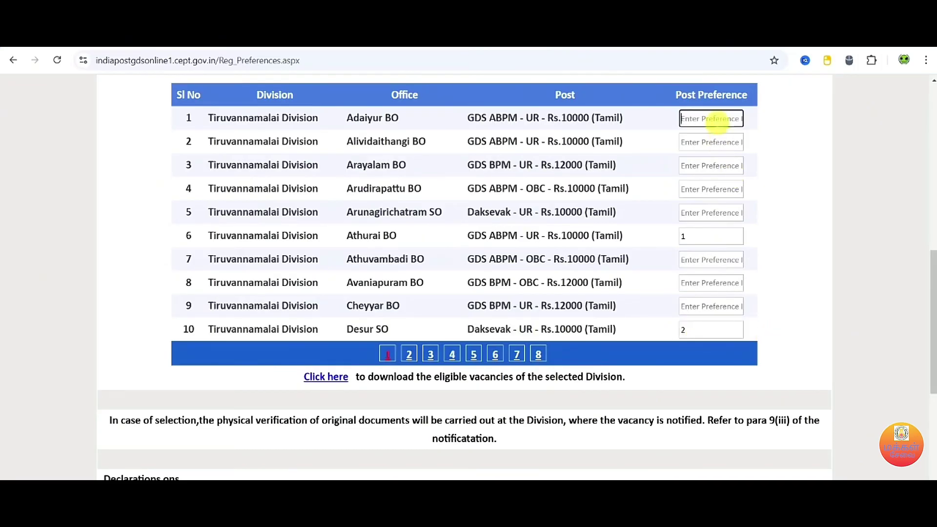
{"action": "type", "text": "34"}
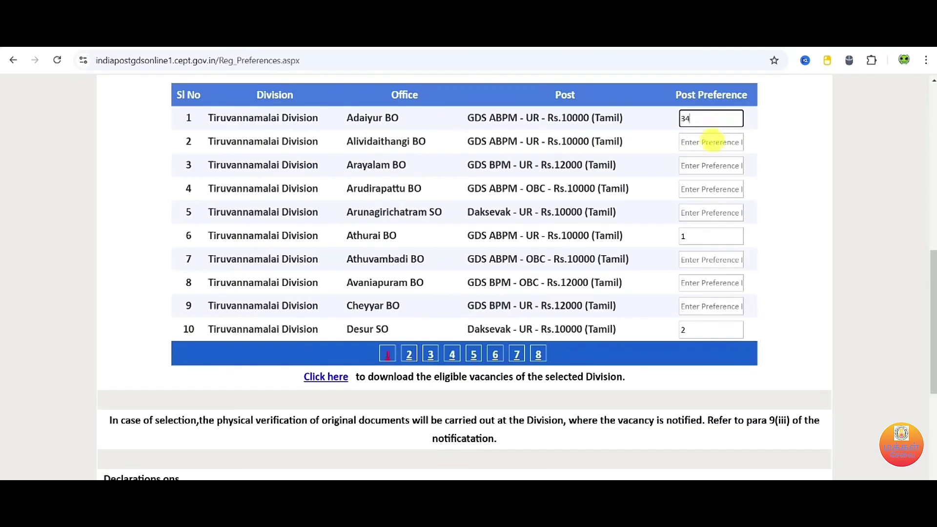
{"action": "left_click", "coordinate": [712, 142]}
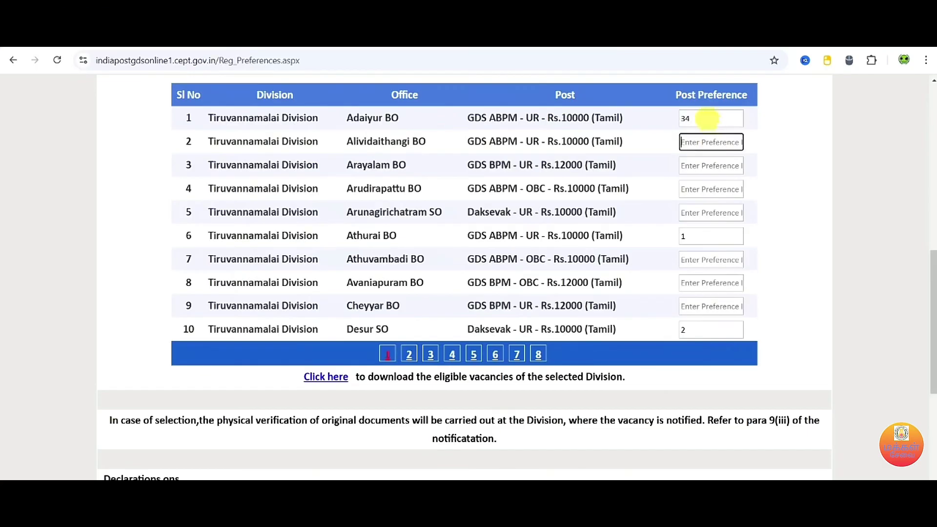
{"action": "left_click", "coordinate": [708, 119]}
{"action": "key", "text": "BackSpace"}
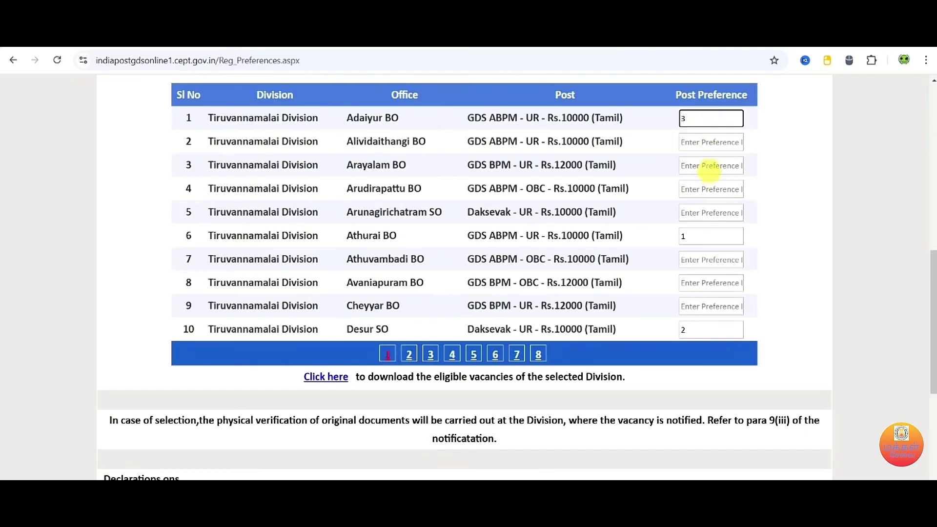
{"action": "left_click", "coordinate": [710, 166]}
{"action": "type", "text": "5"}
{"action": "left_click", "coordinate": [706, 212]}
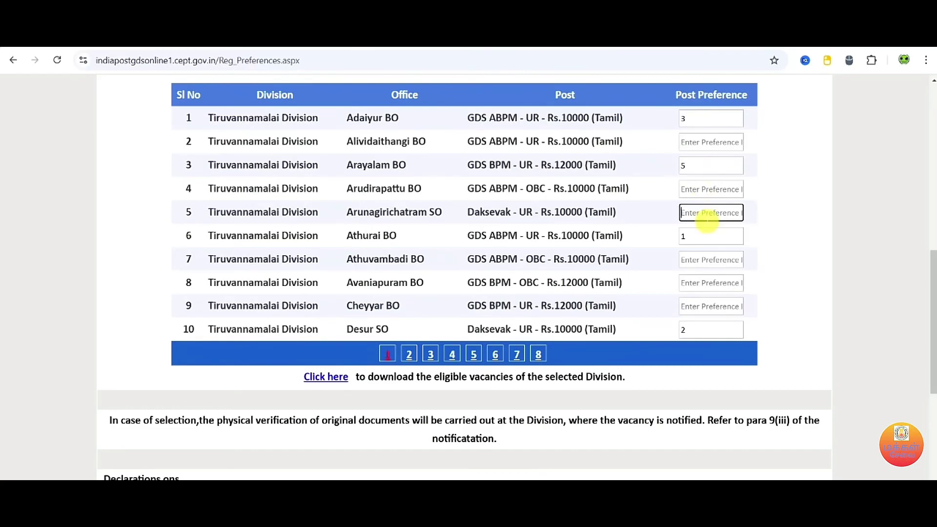
{"action": "type", "text": "8"}
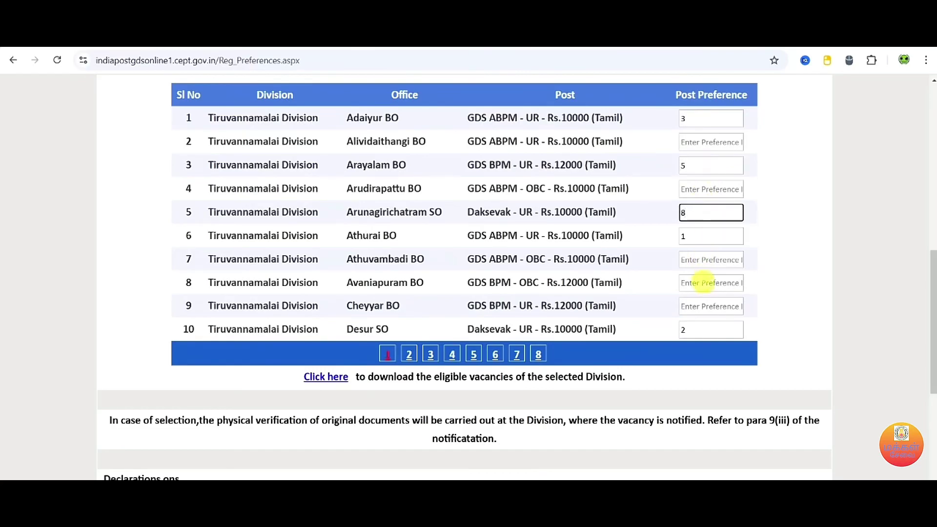
Step: Enter post preference 6 for Avaniapuram BO, 7 for Arudirapattu BO and 9 for Alividaithangi BO
{"action": "left_click", "coordinate": [704, 285]}
{"action": "type", "text": "6"}
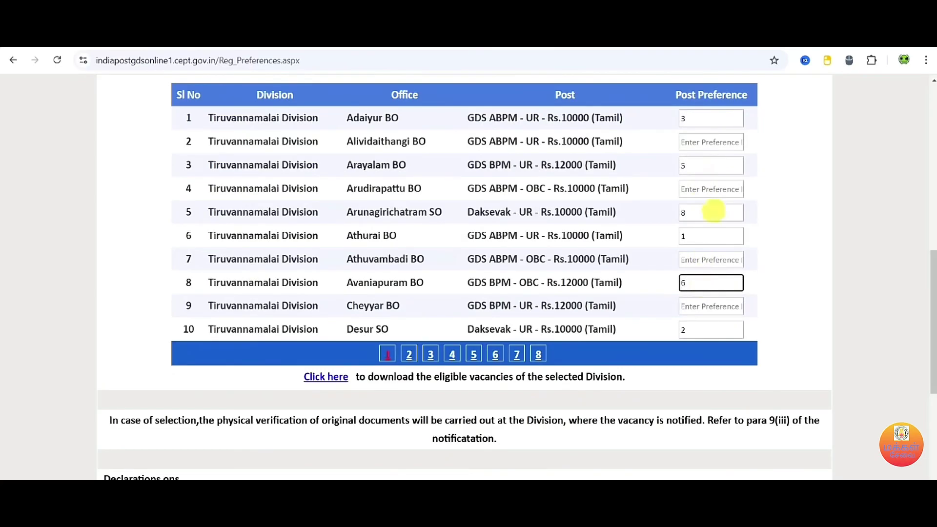
{"action": "left_click", "coordinate": [709, 192]}
{"action": "type", "text": "7"}
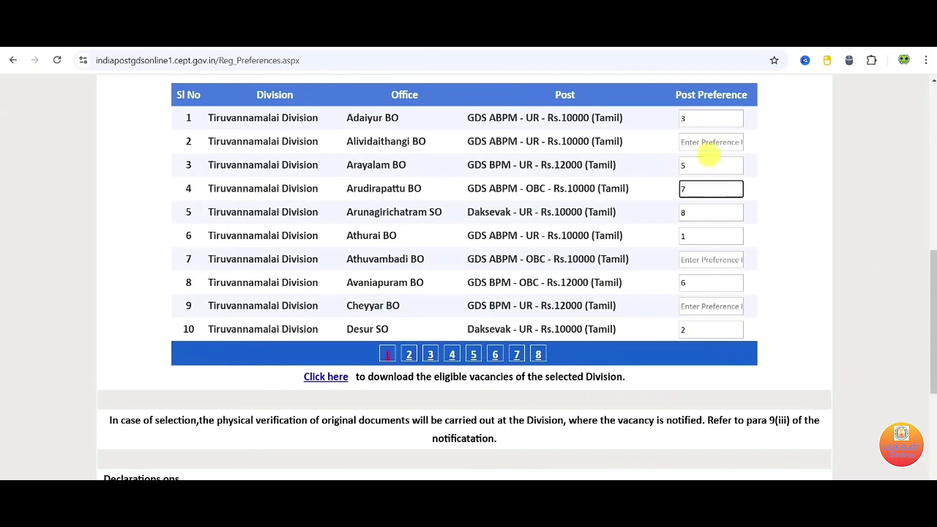
{"action": "left_click", "coordinate": [713, 150]}
{"action": "type", "text": "9"}
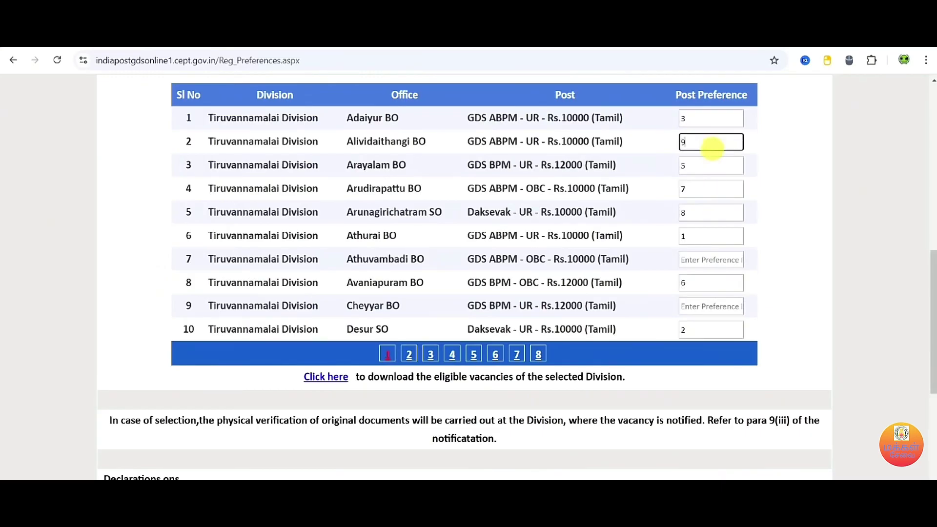
Step: Enter post preference 10 for Athuvambadi BO and 11 for Cheyyar BO
{"action": "left_click", "coordinate": [694, 264]}
{"action": "type", "text": "10"}
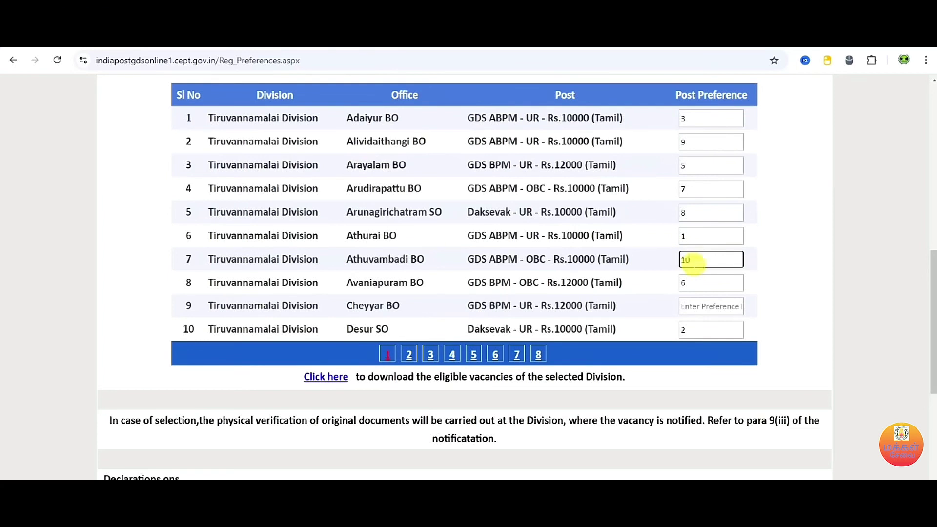
{"action": "left_click", "coordinate": [694, 308]}
{"action": "type", "text": "11"}
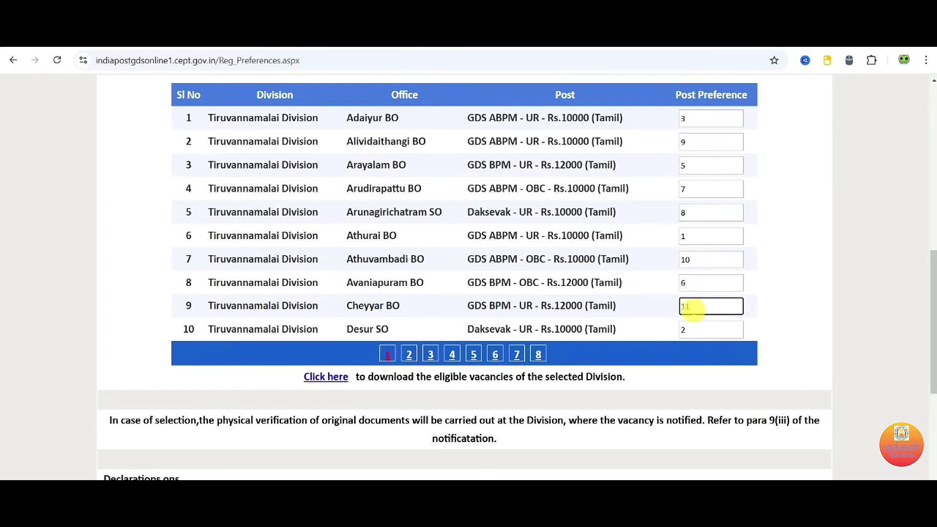
{"action": "left_click", "coordinate": [795, 340]}
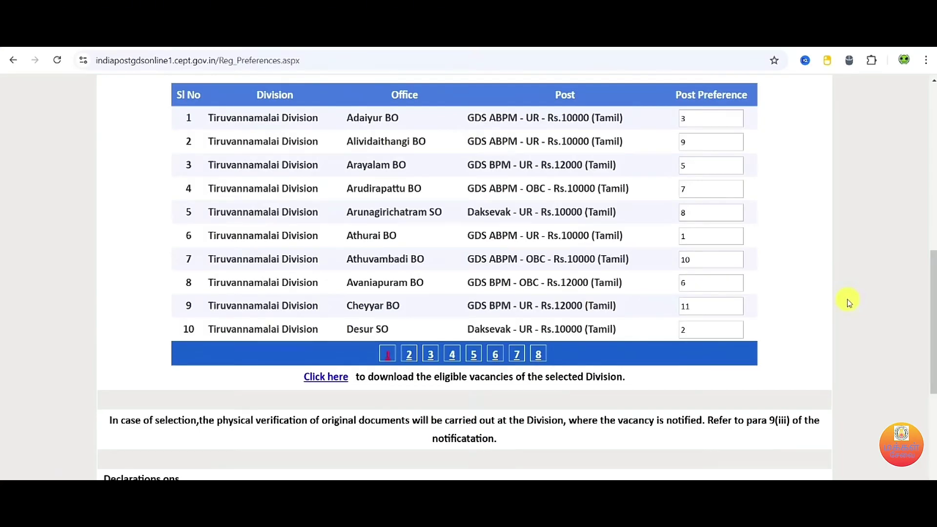
Step: Accept the declarations below the post preferences and try to save and proceed with the application
{"action": "scroll", "coordinate": [848, 300], "scroll_direction": "down", "scroll_amount": 1}
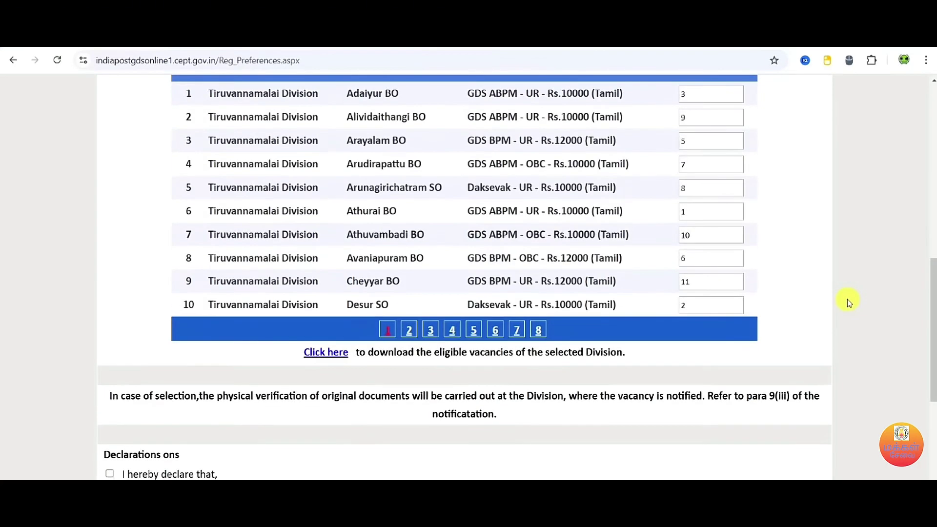
{"action": "scroll", "coordinate": [847, 300], "scroll_direction": "down", "scroll_amount": 5}
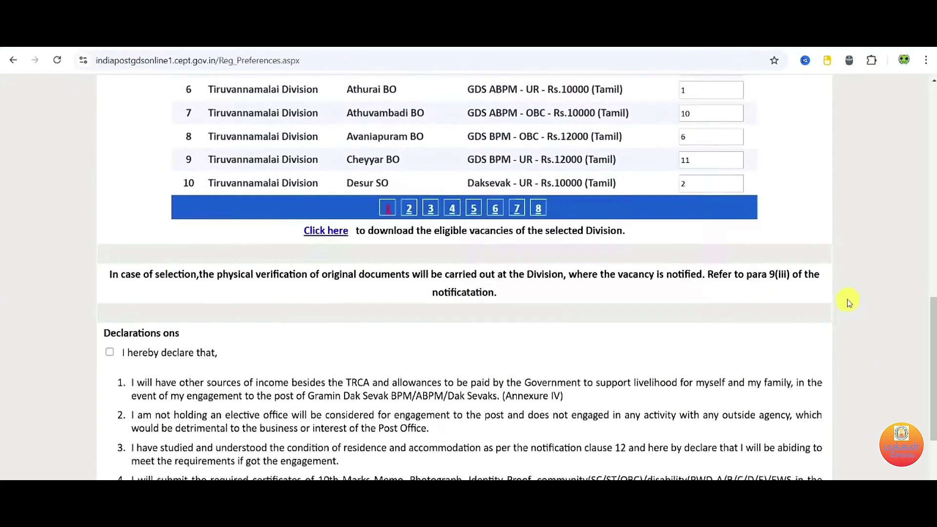
{"action": "scroll", "coordinate": [848, 299], "scroll_direction": "down", "scroll_amount": 2}
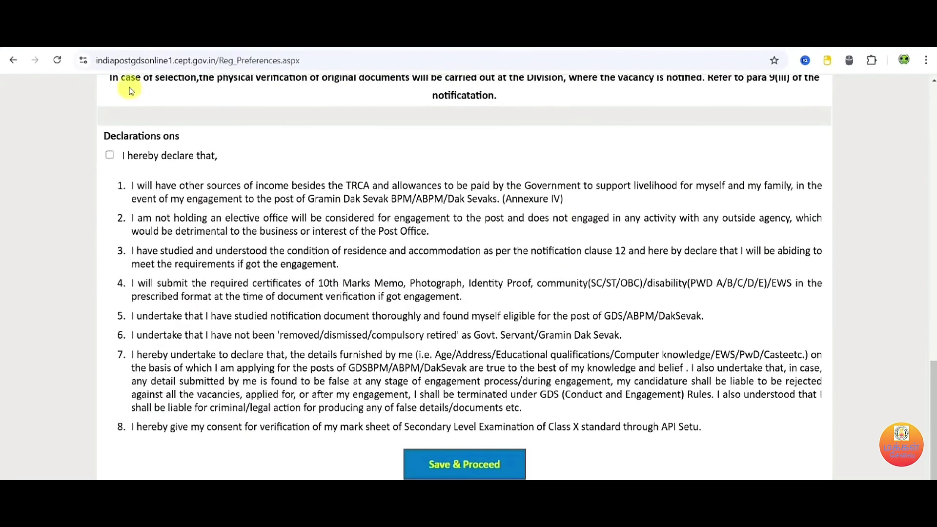
{"action": "left_click", "coordinate": [110, 155]}
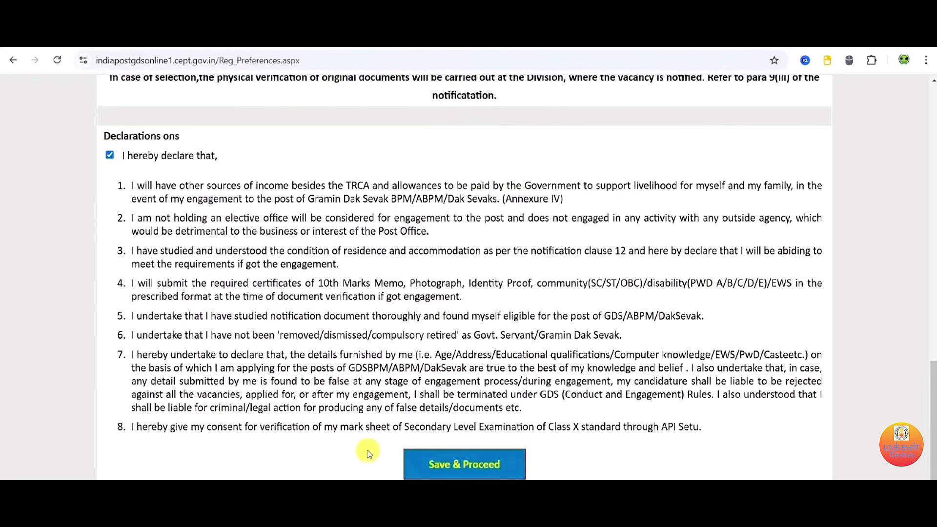
{"action": "left_click", "coordinate": [443, 471]}
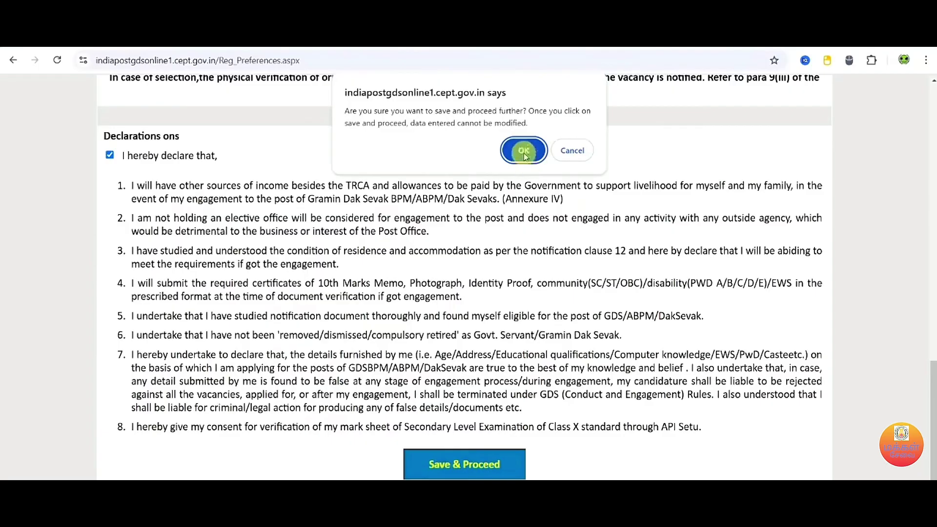
{"action": "left_click", "coordinate": [524, 152]}
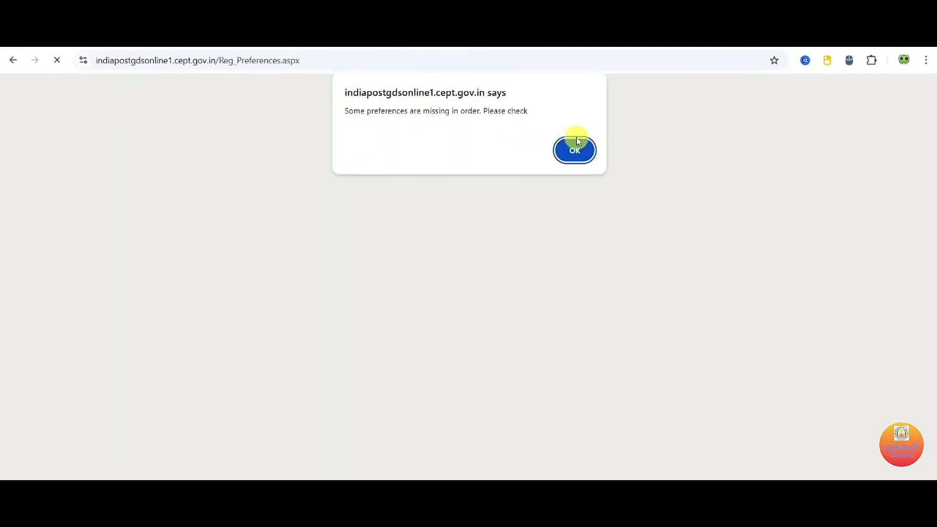
{"action": "left_click", "coordinate": [576, 152]}
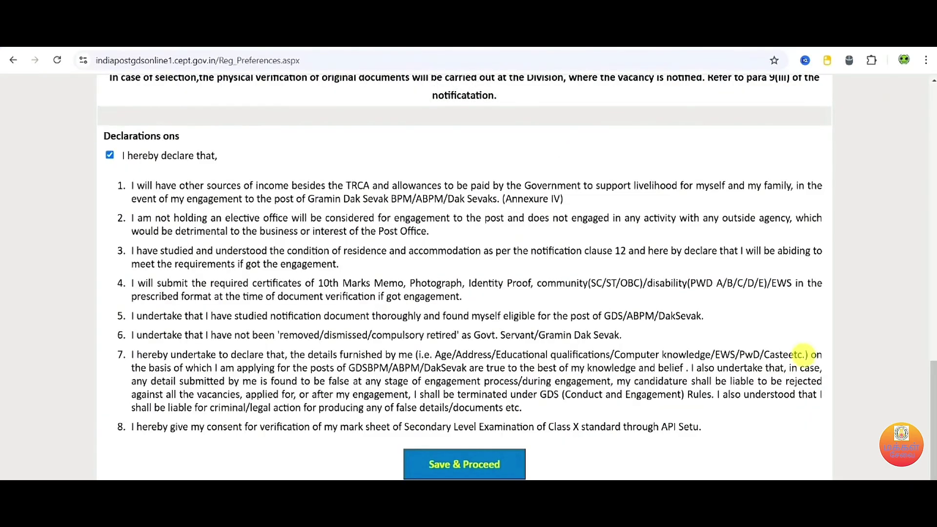
Step: Change the post preference for Cheyyar BO to 4
{"action": "scroll", "coordinate": [801, 355], "scroll_direction": "up", "scroll_amount": 5}
{"action": "scroll", "coordinate": [800, 355], "scroll_direction": "up", "scroll_amount": 2}
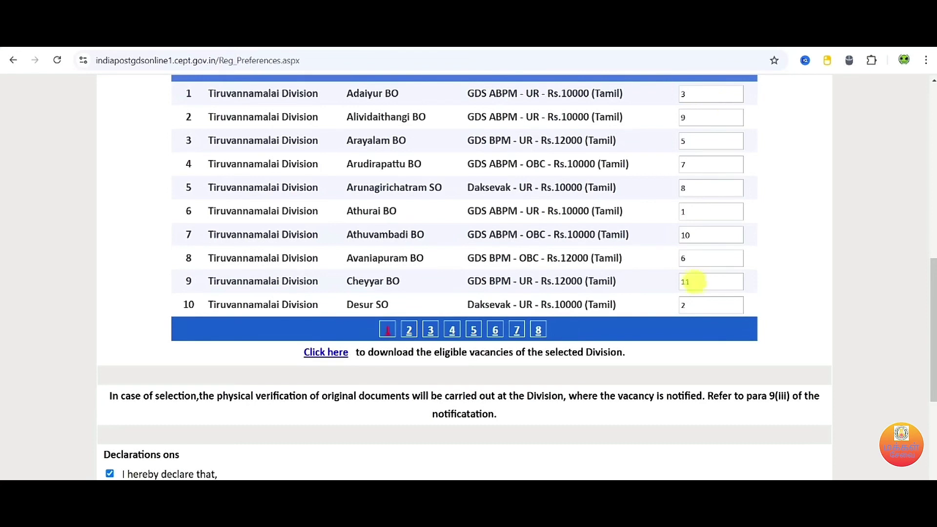
{"action": "left_click", "coordinate": [696, 283]}
{"action": "double_click", "coordinate": [694, 283]}
{"action": "key", "text": "BackSpace"}
{"action": "type", "text": "4"}
{"action": "left_click", "coordinate": [823, 300]}
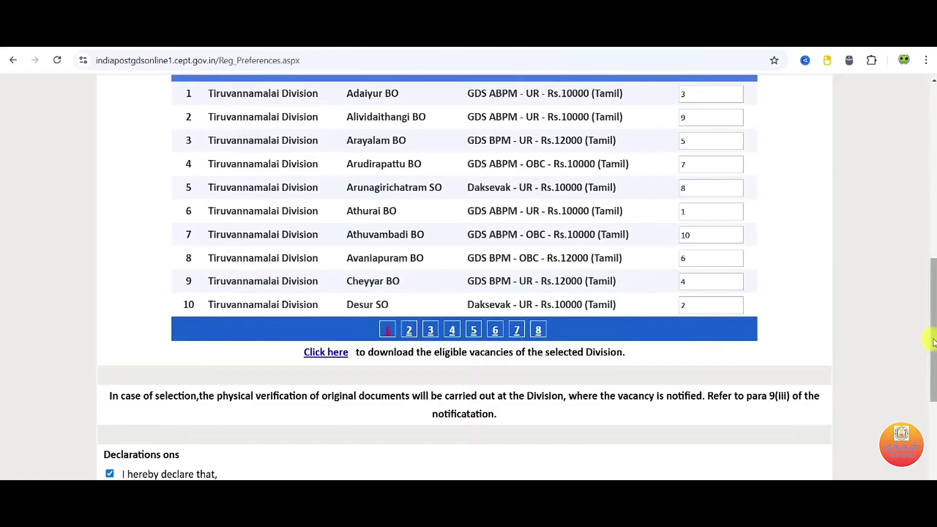
Step: Save the corrected post preferences and declarations, and confirm the submission of the application data
{"action": "left_click_drag", "start_coordinate": [930, 341], "coordinate": [931, 470]}
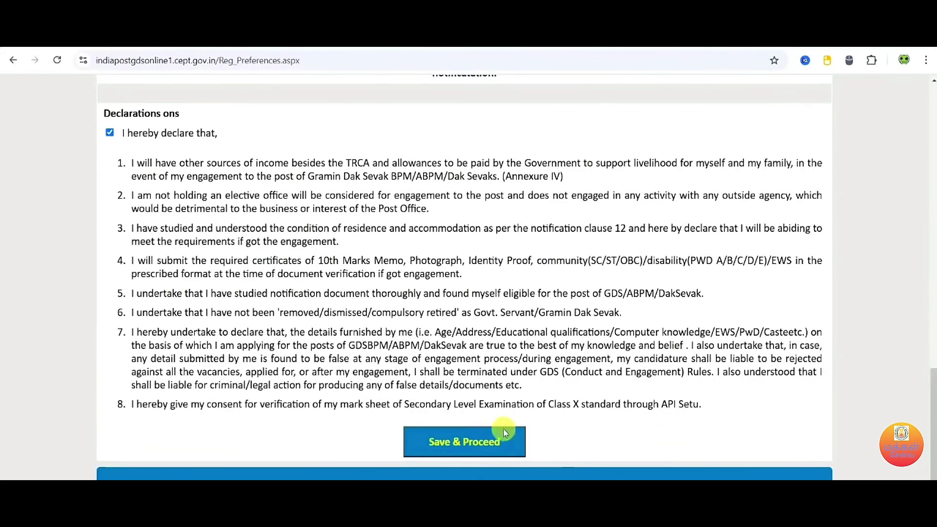
{"action": "left_click", "coordinate": [488, 442]}
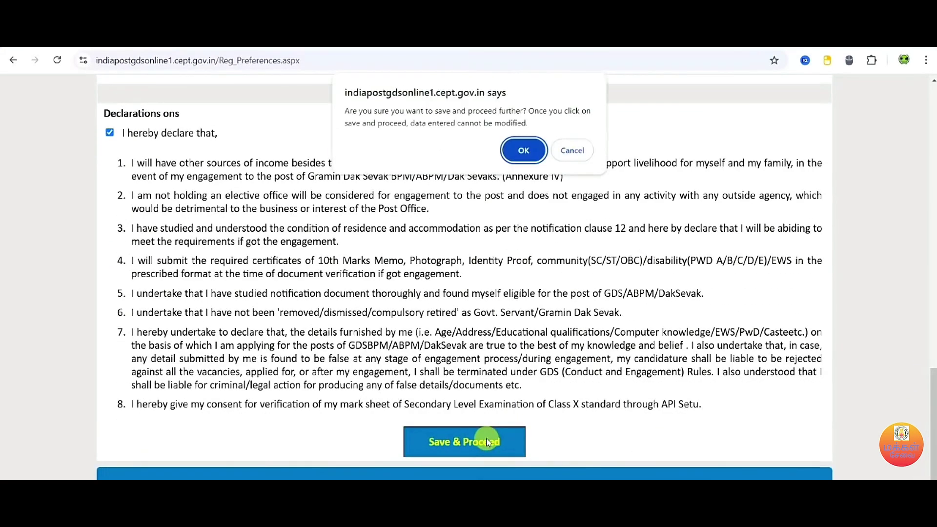
{"action": "left_click", "coordinate": [523, 150]}
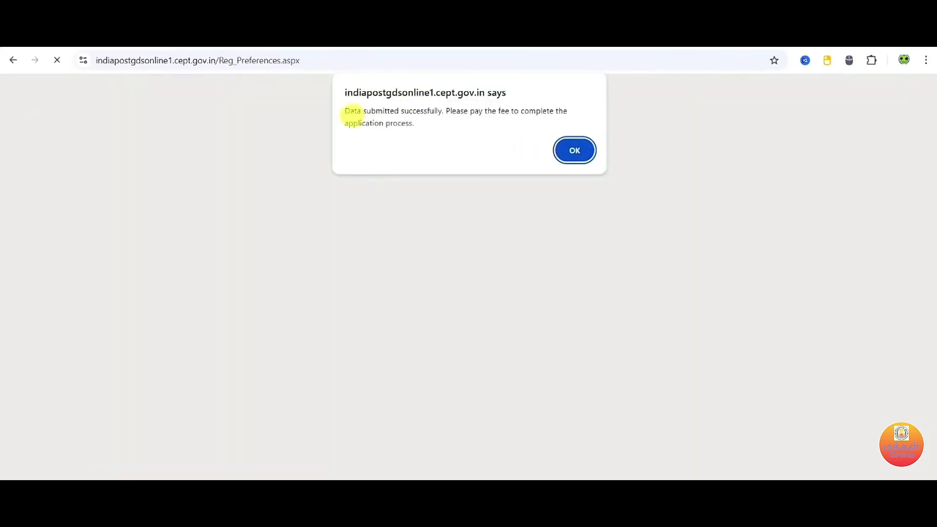
{"action": "left_click", "coordinate": [570, 149]}
{"action": "left_click", "coordinate": [573, 155]}
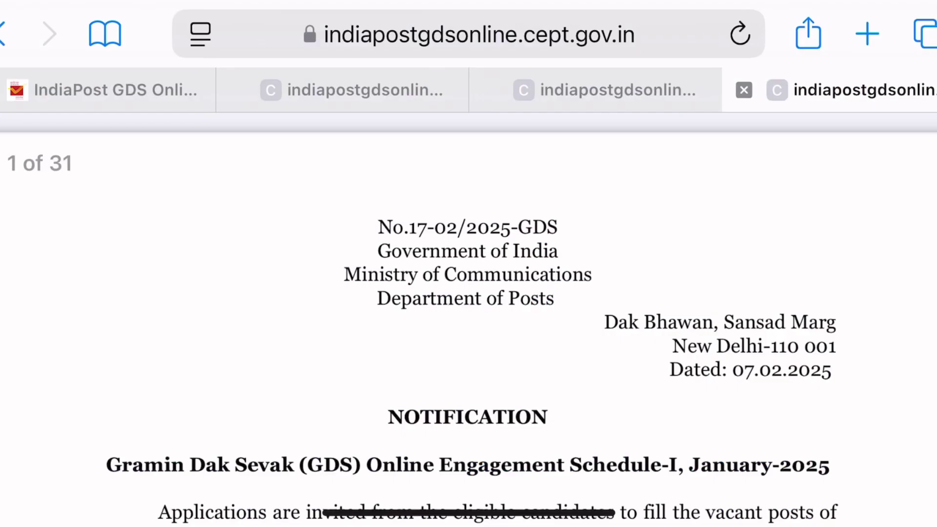
Step: Examine the GDS notification's first page for the registration and edit/correction window schedule
{"action": "scroll", "coordinate": [468, 293], "scroll_direction": "down", "scroll_amount": 4}
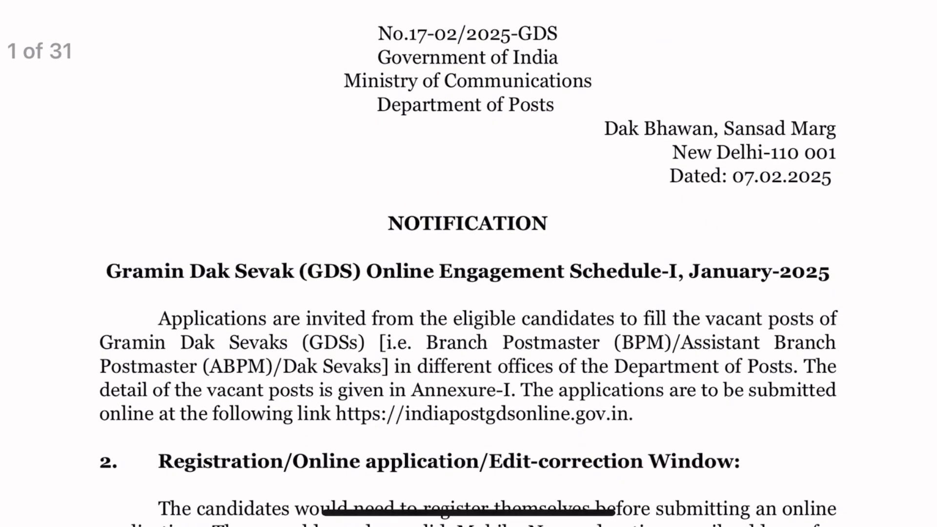
{"action": "scroll", "coordinate": [469, 293], "scroll_direction": "down", "scroll_amount": 2}
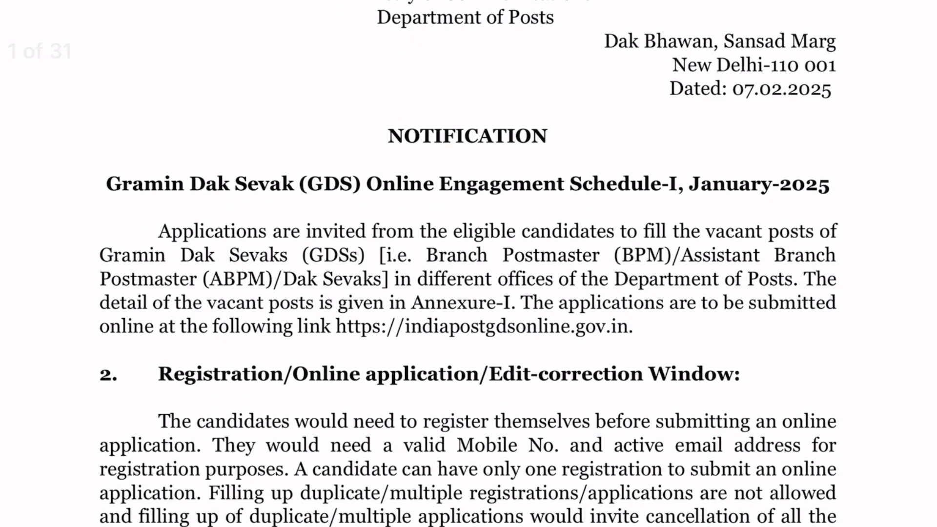
{"action": "scroll", "coordinate": [468, 292], "scroll_direction": "down", "scroll_amount": 10}
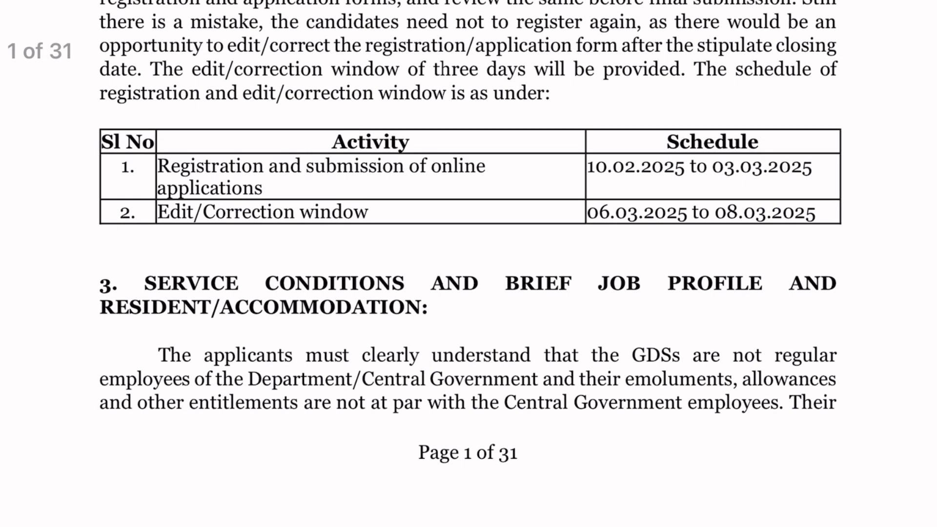